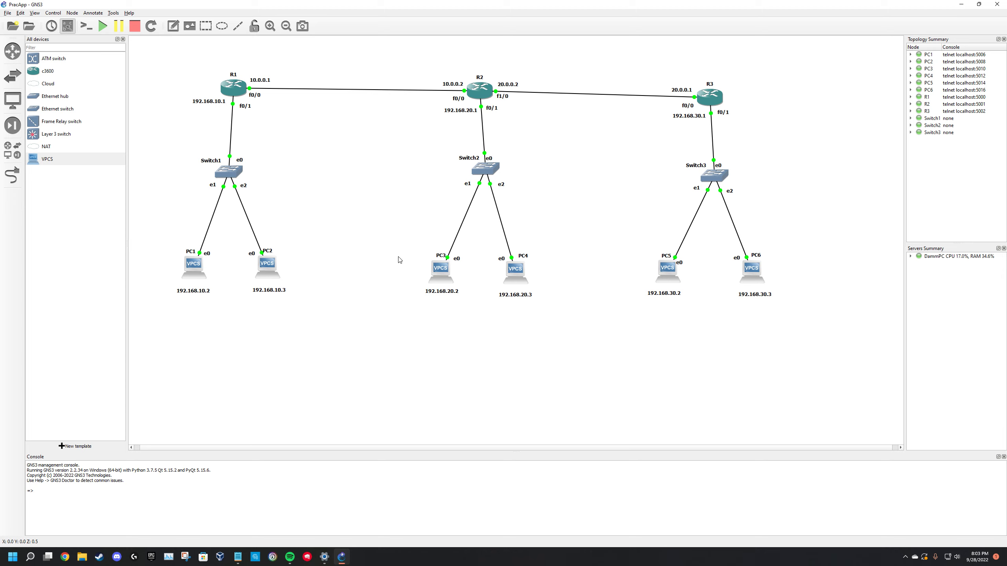
Open the console of router R1 and enter global configuration mode with conf t.
{"action": "right_click", "coordinate": [233, 85]}
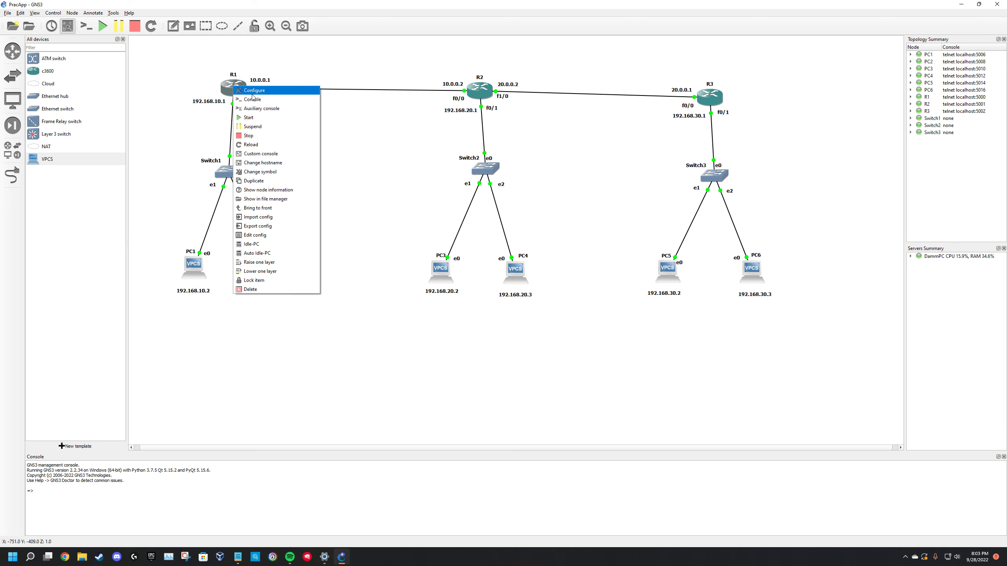
{"action": "left_click", "coordinate": [253, 101]}
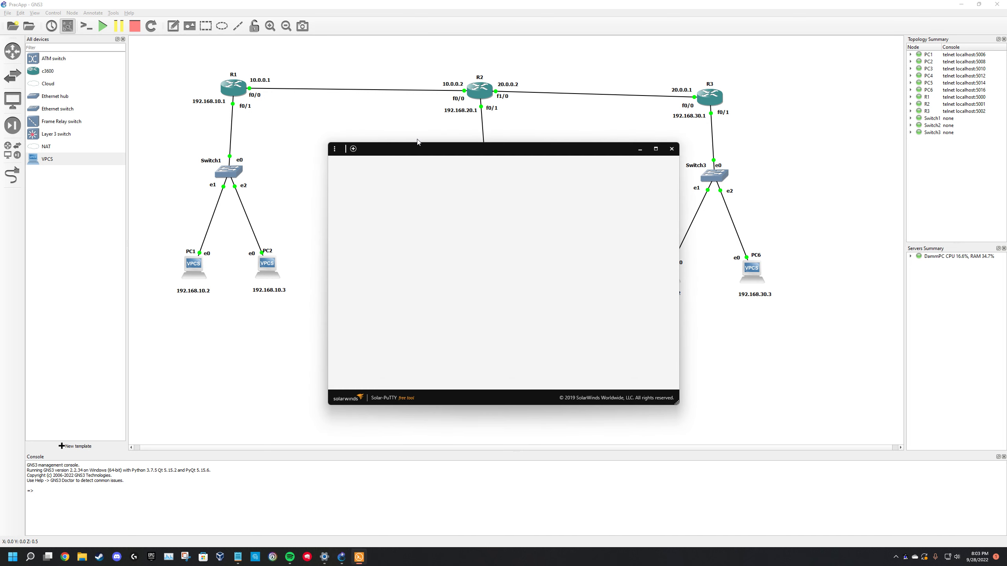
{"action": "type", "text": "conf t"}
{"action": "key", "text": "Return"}
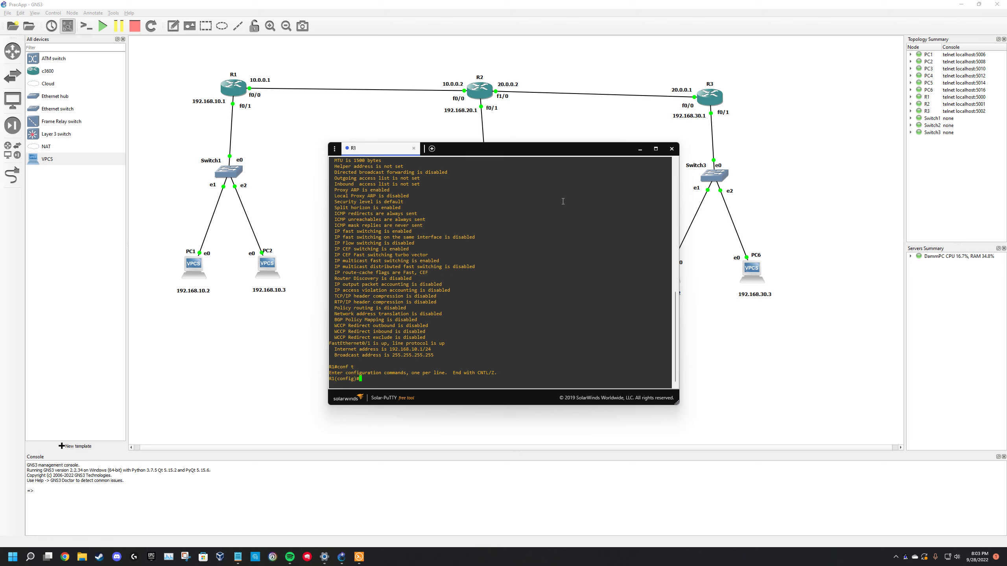
Add a static route on R1 to network 10.0.0.0 with mask 255.0.0.0 via next hop 10.0.0.2.
{"action": "type", "text": "ip rou"}
{"action": "type", "text": "te 10."}
{"action": "type", "text": "0.0.0"}
{"action": "type", "text": "255."}
{"action": "type", "text": "255.25"}
{"action": "key", "text": "BackSpace"}
{"action": "key", "text": "BackSpace"}
{"action": "key", "text": "BackSpace"}
{"action": "key", "text": "BackSpace"}
{"action": "key", "text": "BackSpace"}
{"action": "key", "text": "BackSpace"}
{"action": "type", "text": "0.0.0"}
{"action": "type", "text": "10.0.0.2"}
{"action": "key", "text": "Return"}
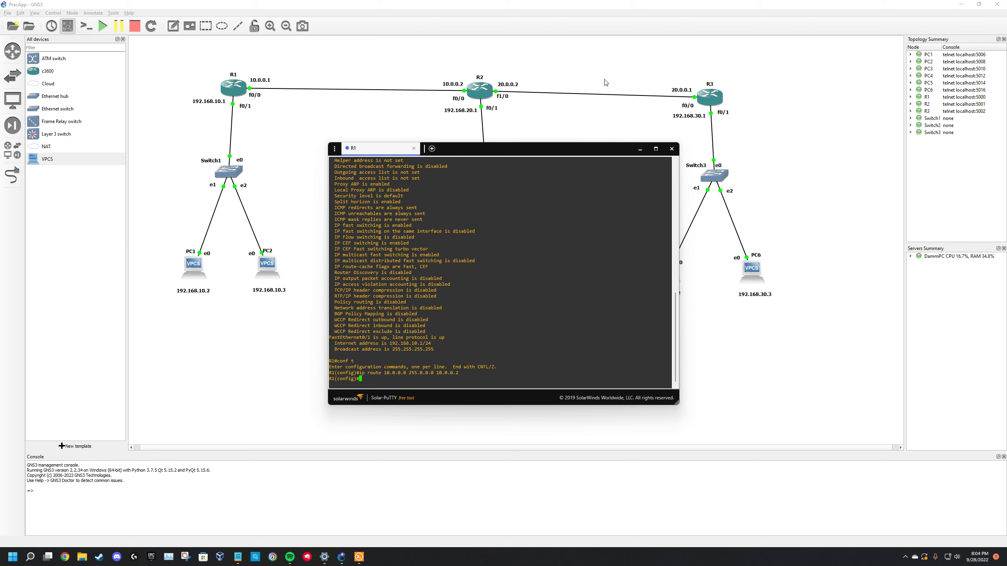
Add a static route on R1 to network 192.168.20.0 with mask 255.255.255.0 via next hop 10.0.0.2.
{"action": "type", "text": "ip route"}
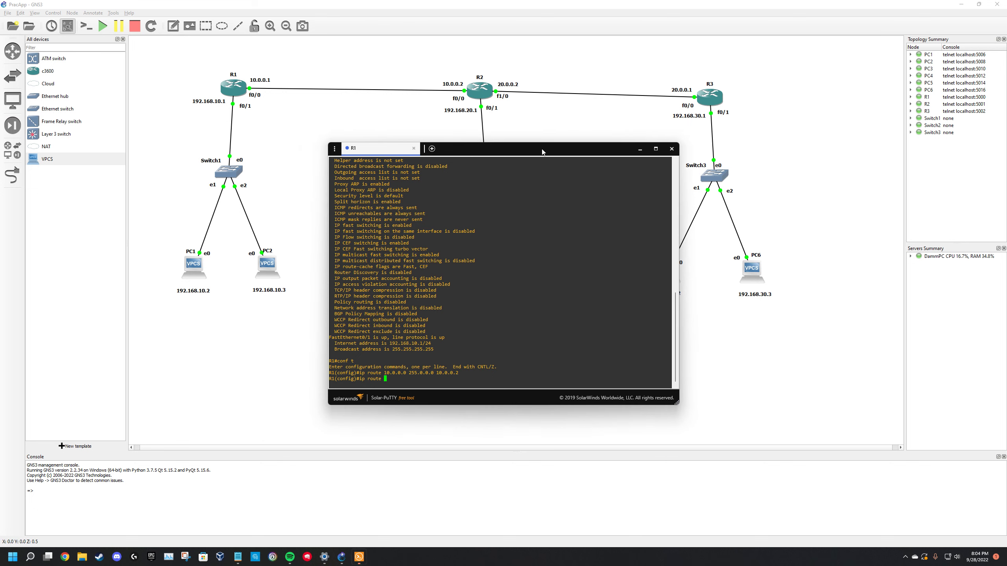
{"action": "left_click_drag", "start_coordinate": [573, 148], "coordinate": [271, 125]}
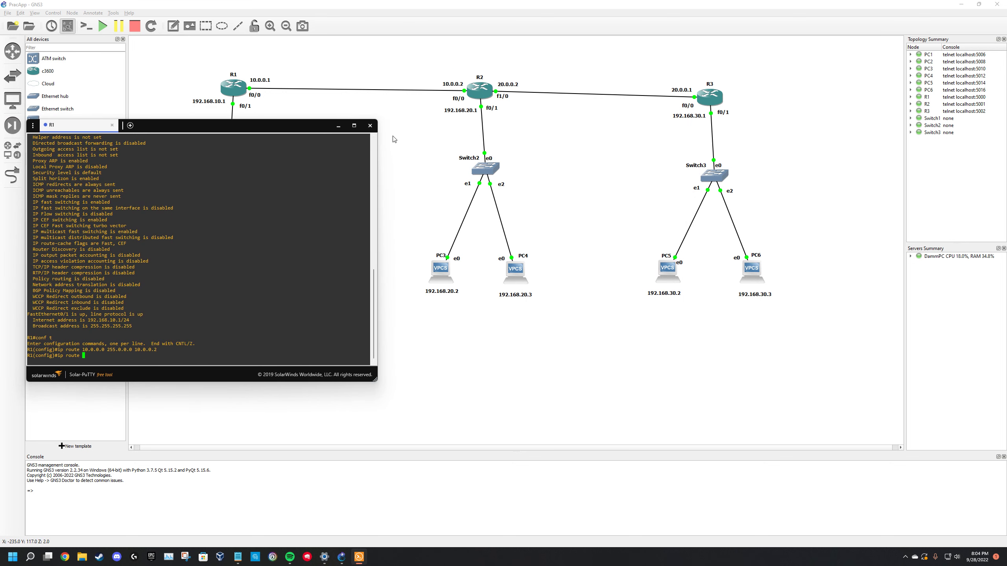
{"action": "type", "text": "192.168.20.0 255.255.255.0"}
{"action": "left_click", "coordinate": [339, 126]}
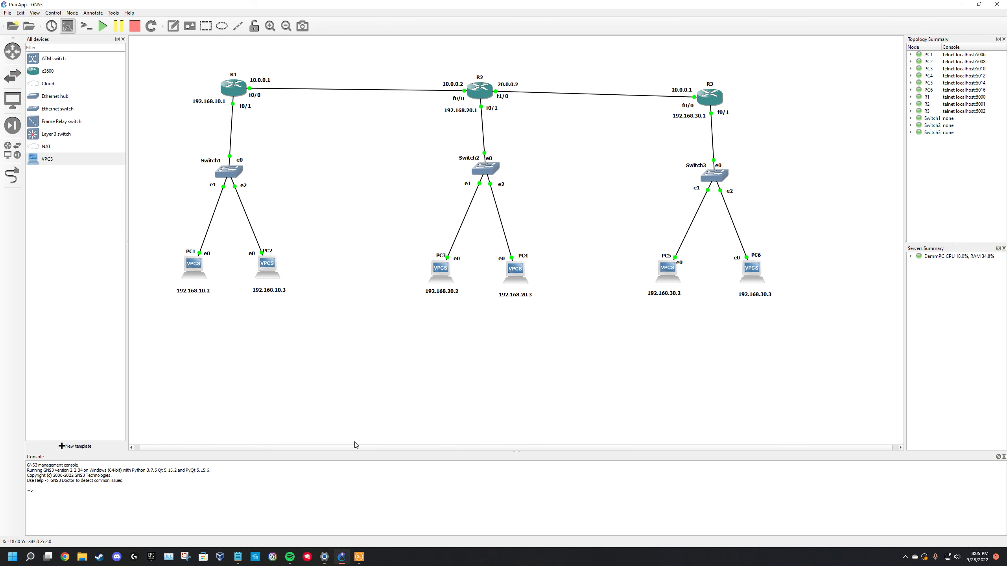
{"action": "left_click", "coordinate": [362, 559]}
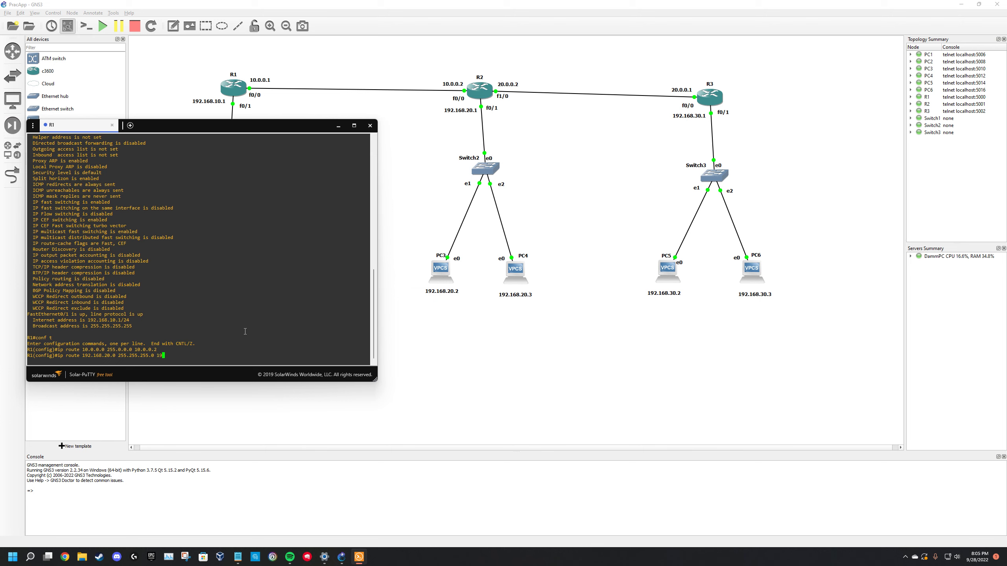
{"action": "type", "text": "0.0.2"}
{"action": "key", "text": "Return"}
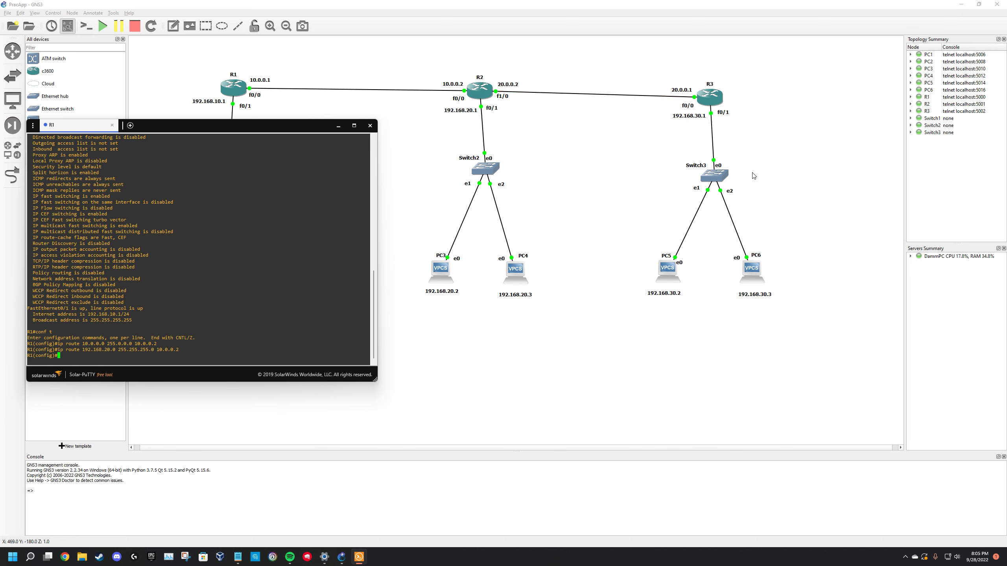
Add a static route on R1 to network 20.0.0.0 with mask 255.0.0.0 via next hop 10.0.0.2.
{"action": "type", "text": "ip rou"}
{"action": "type", "text": "55.0.0.0"}
{"action": "type", "text": "09"}
{"action": "type", "text": "0.0.0."}
{"action": "type", "text": "2"}
{"action": "key", "text": "Return"}
Add a static route on R1 to network 192.168.30.0 with mask 255.255.255.0 via next hop 10.0.0.2.
{"action": "type", "text": "ip route "}
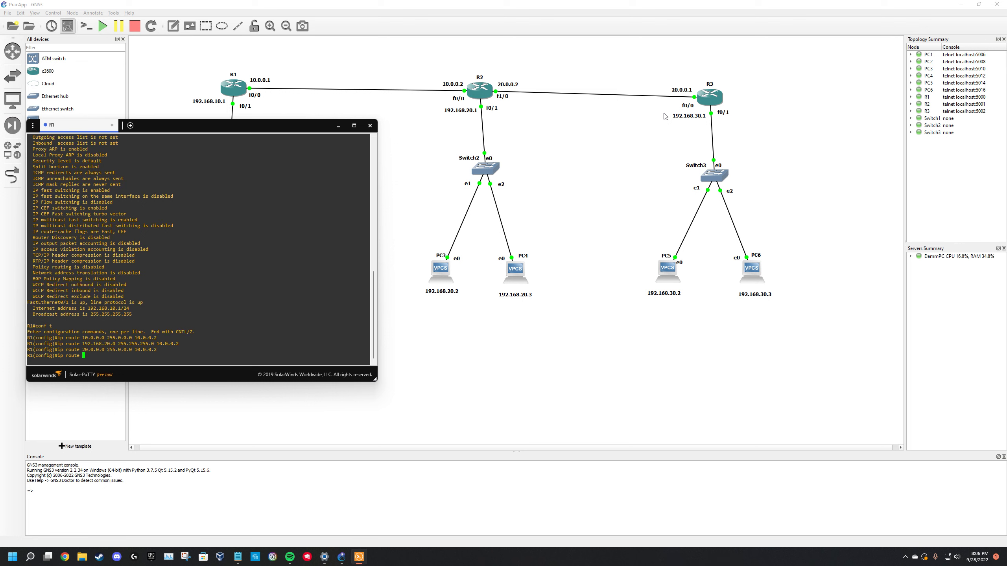
{"action": "type", "text": "192.168.30"}
{"action": "type", "text": ".0 255.255.255.0"}
{"action": "type", "text": "10.0.0.2"}
{"action": "left_click", "coordinate": [338, 126]}
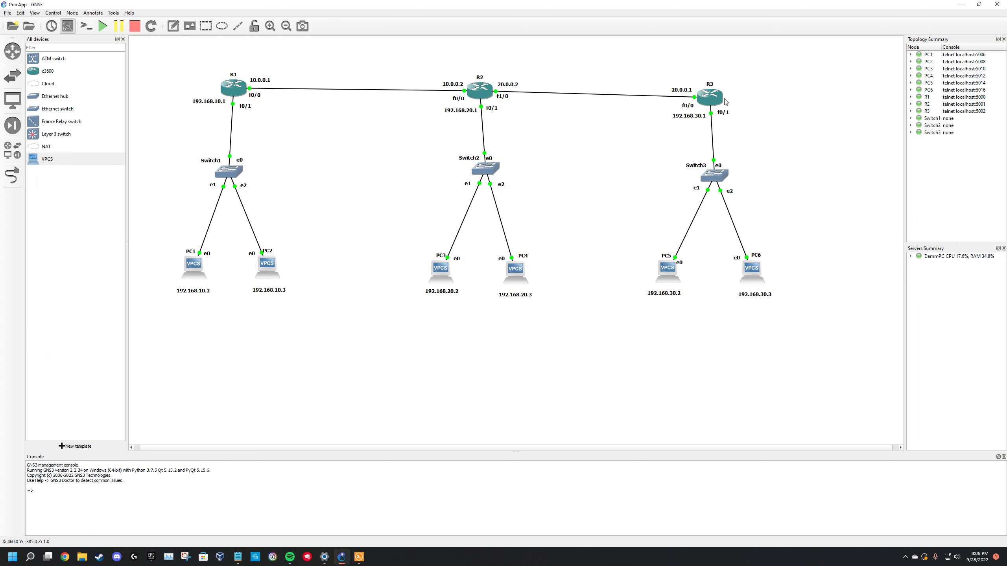
{"action": "mouse_move", "coordinate": [698, 97]}
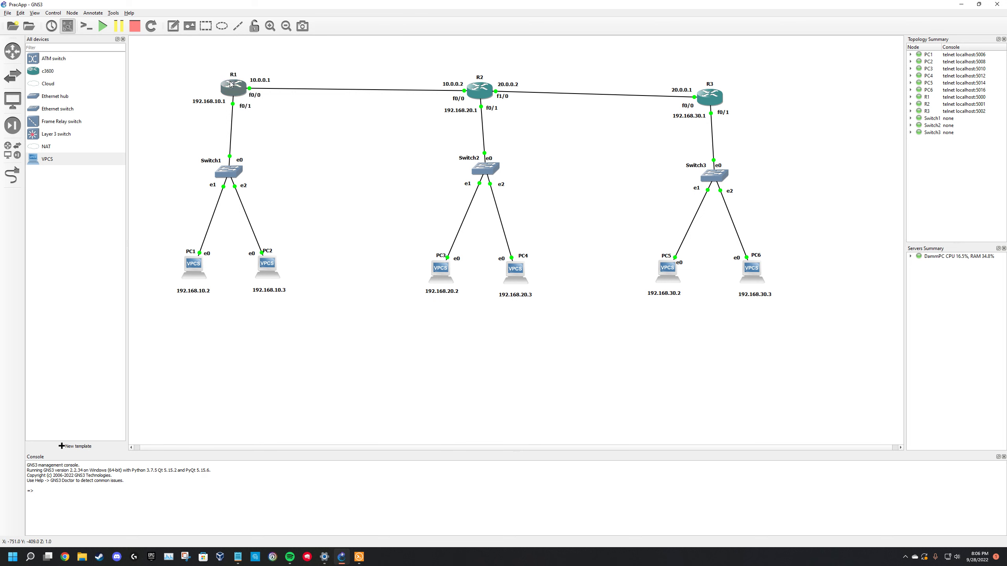
{"action": "mouse_move", "coordinate": [223, 86]}
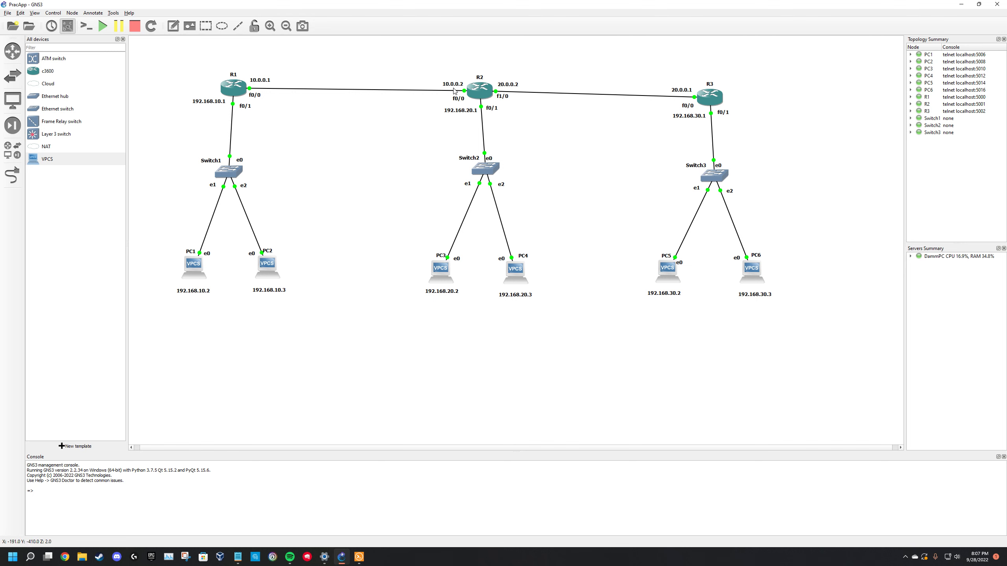
{"action": "left_click", "coordinate": [359, 557]}
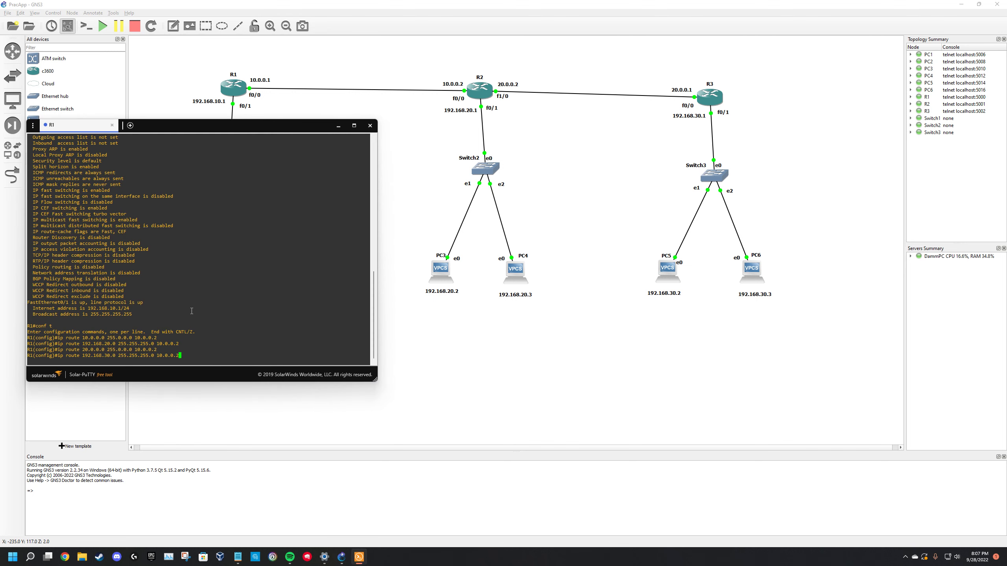
{"action": "key", "text": "Return"}
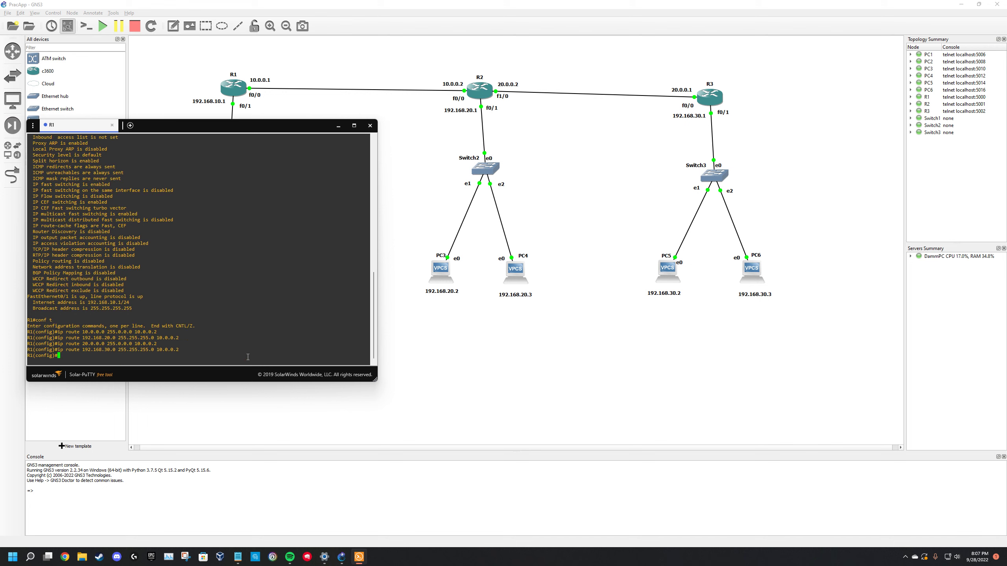
Exit configuration mode on R1 and examine its routing table with show ip route.
{"action": "type", "text": "exit"}
{"action": "key", "text": "Return"}
{"action": "type", "text": "show ip route"}
{"action": "key", "text": "Return"}
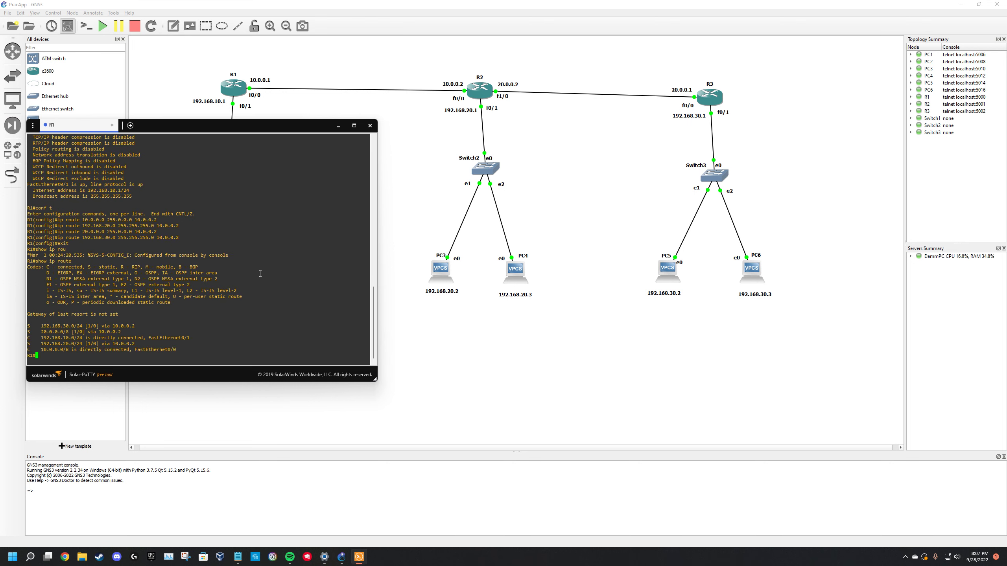
{"action": "left_click_drag", "start_coordinate": [78, 260], "coordinate": [30, 261]}
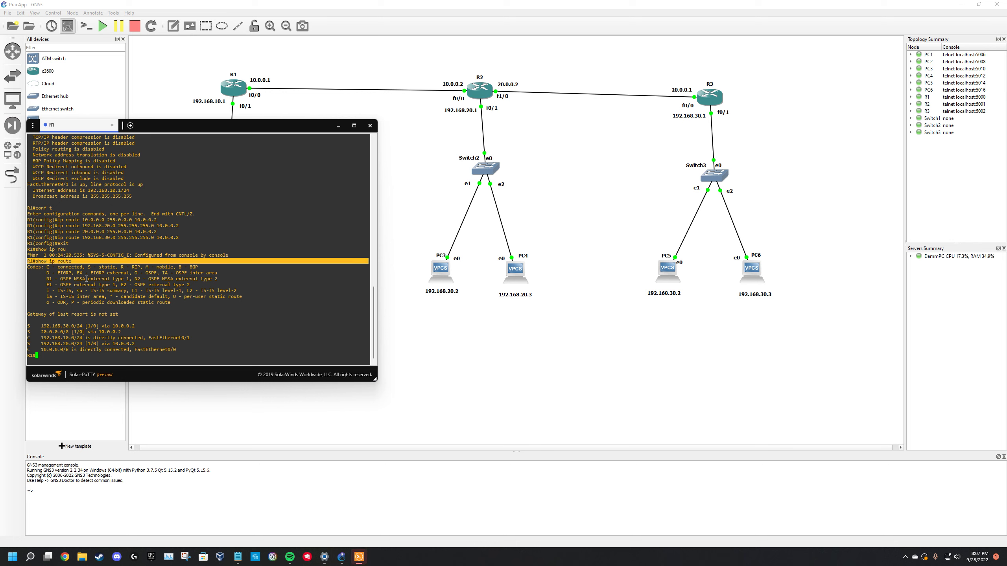
{"action": "left_click_drag", "start_coordinate": [195, 351], "coordinate": [35, 326]}
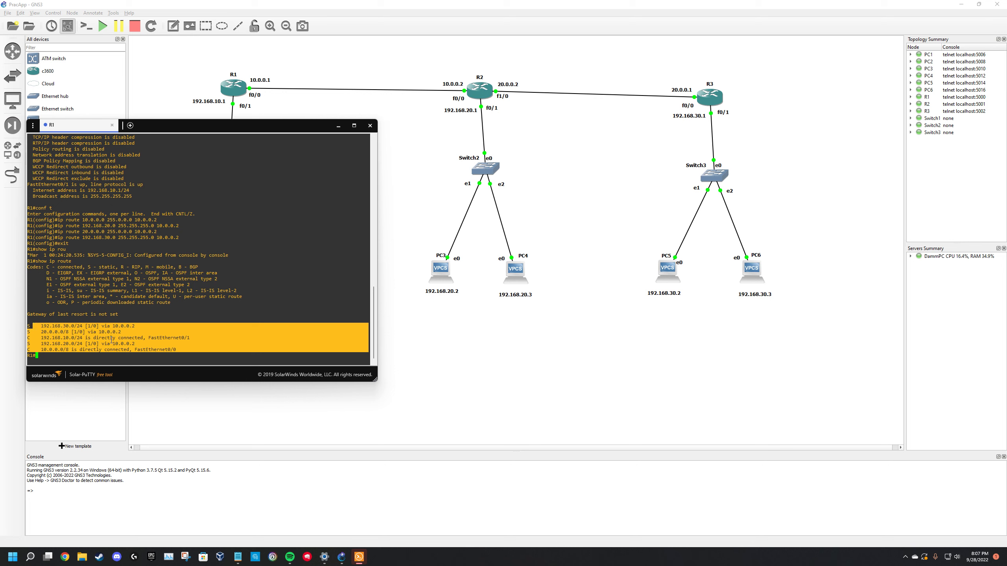
{"action": "left_click", "coordinate": [212, 342]}
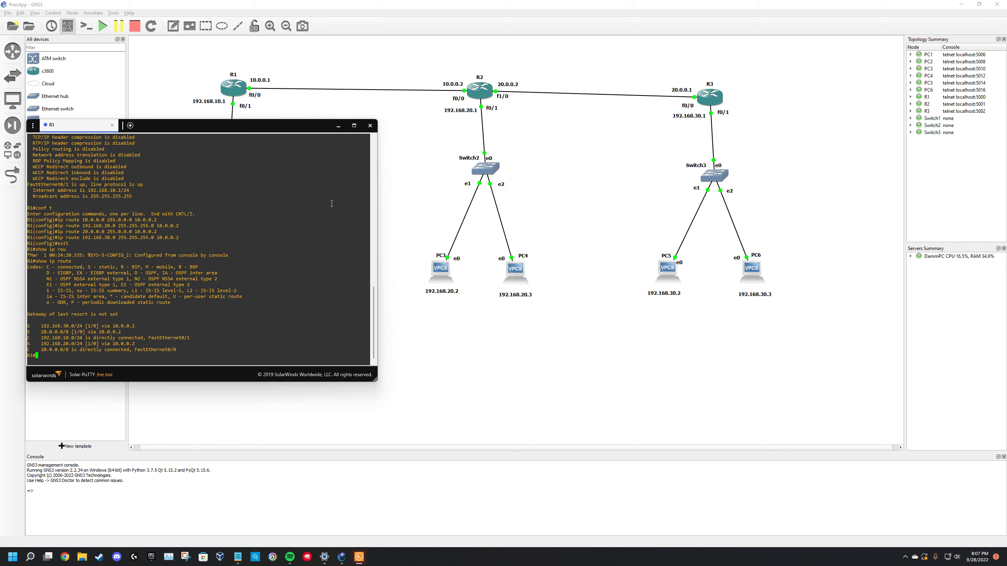
Close R1's console session and open the console of router R2.
{"action": "left_click", "coordinate": [111, 125]}
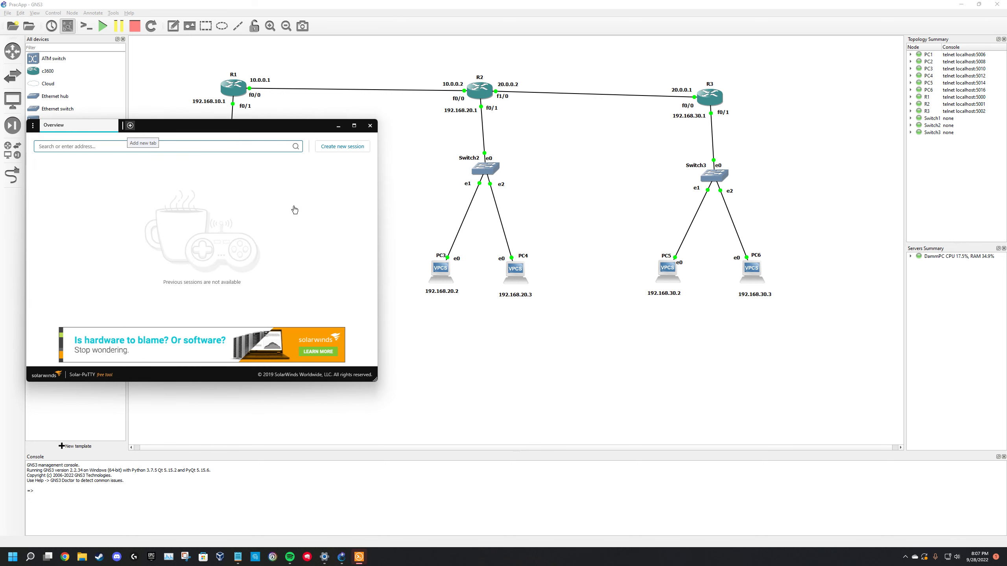
{"action": "left_click", "coordinate": [371, 127]}
{"action": "right_click", "coordinate": [488, 88]}
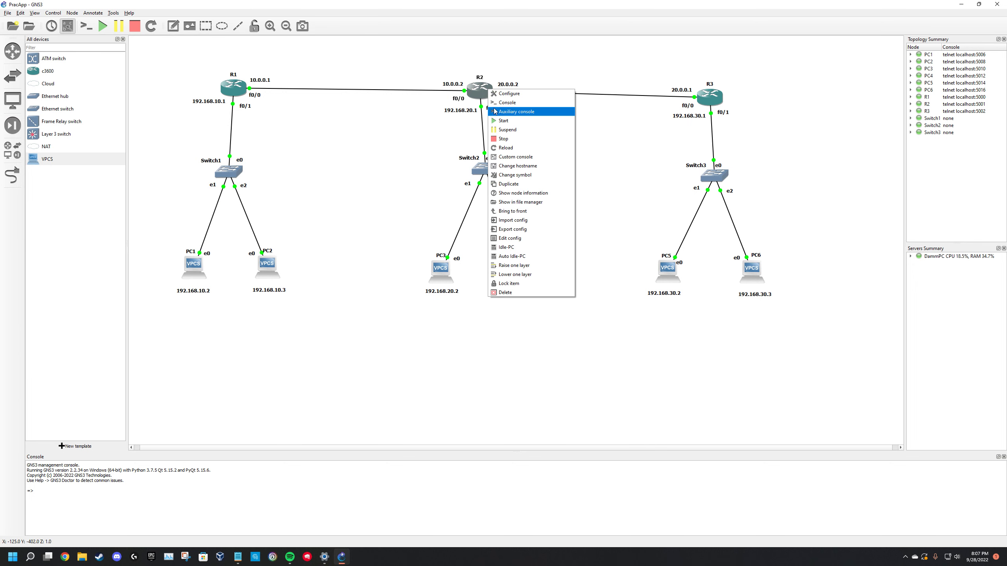
{"action": "left_click", "coordinate": [505, 106]}
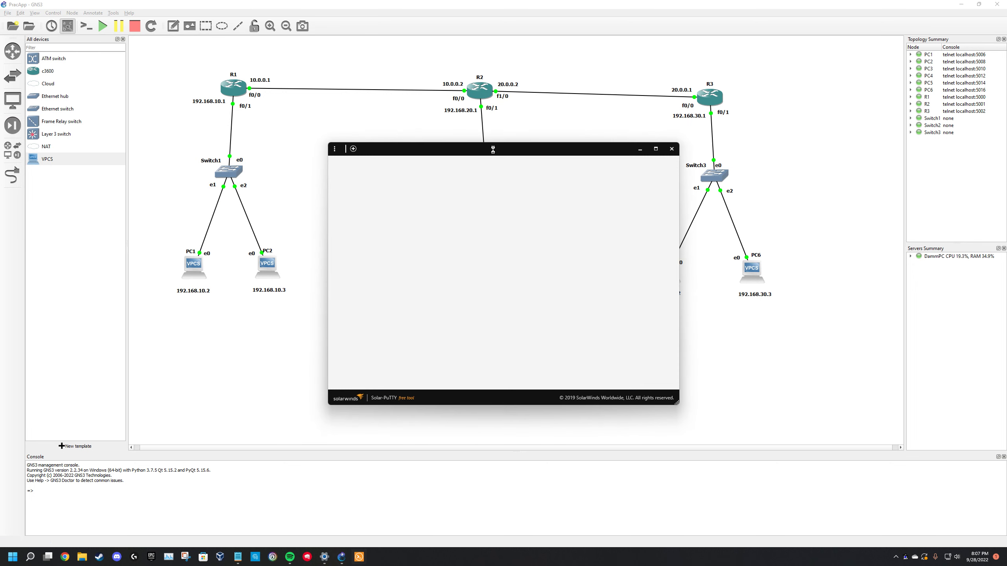
{"action": "key", "text": "q"}
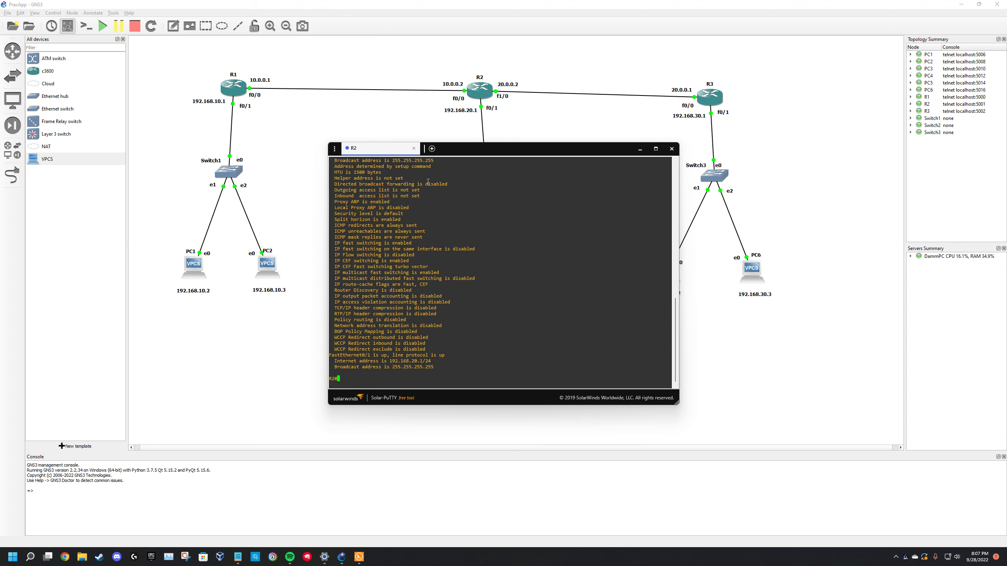
Enter global configuration mode on R2 with conf t.
{"action": "left_click_drag", "start_coordinate": [491, 151], "coordinate": [547, 431]}
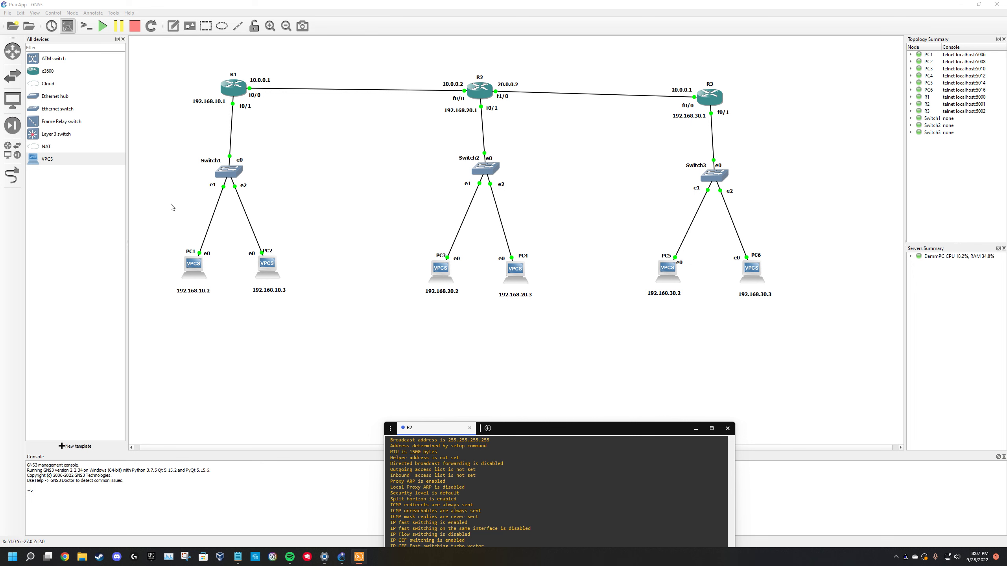
{"action": "left_click_drag", "start_coordinate": [518, 433], "coordinate": [532, 142]}
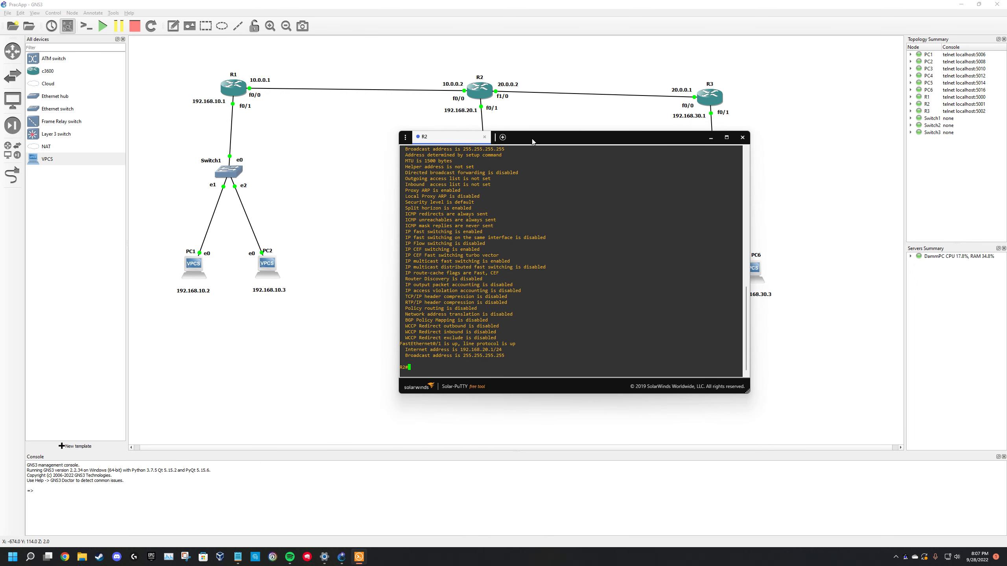
{"action": "type", "text": "19"}
{"action": "key", "text": "BackSpace"}
{"action": "key", "text": "BackSpace"}
{"action": "type", "text": "conf t"}
{"action": "key", "text": "Return"}
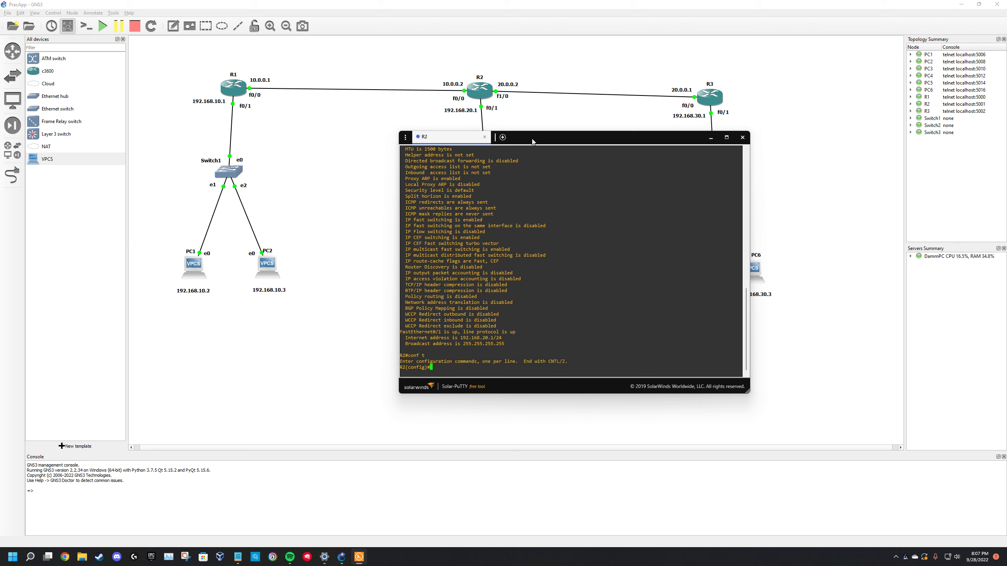
Add a static route on R2 to network 192.168.10.0 with mask 255.255.255.0 via next hop 10.0.0.1.
{"action": "type", "text": "ip route 192.168.10.0 255.255.255.0"}
{"action": "type", "text": "10.0.0.1"}
{"action": "key", "text": "Return"}
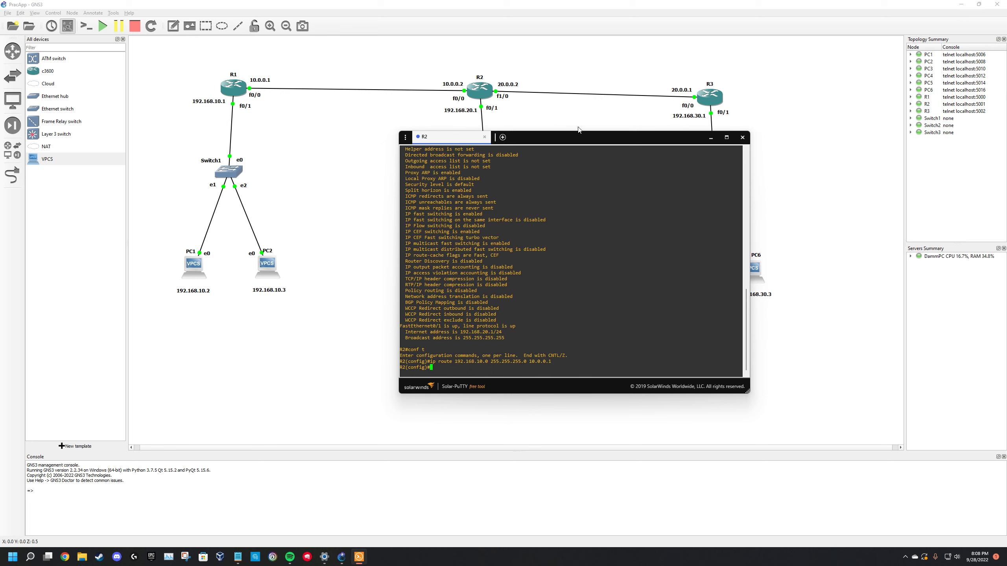
Add a static route on R2 to network 192.168.30.0 with mask 255.255.255.0 via next hop 20.0.0.1.
{"action": "left_click_drag", "start_coordinate": [573, 136], "coordinate": [343, 130]}
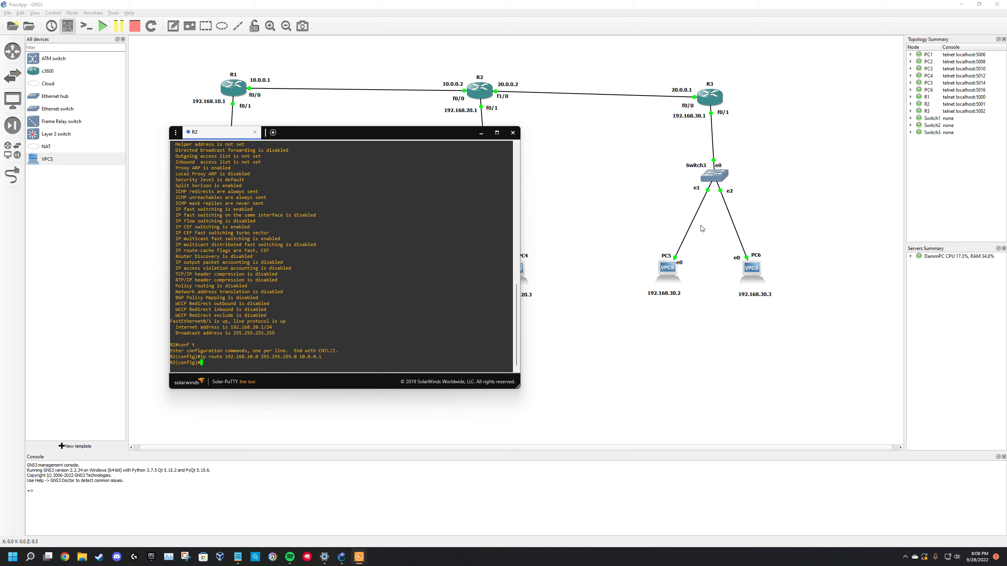
{"action": "type", "text": "ip route 192.168.30.0 255.255.255.0"}
{"action": "type", "text": "20.0.0.1"}
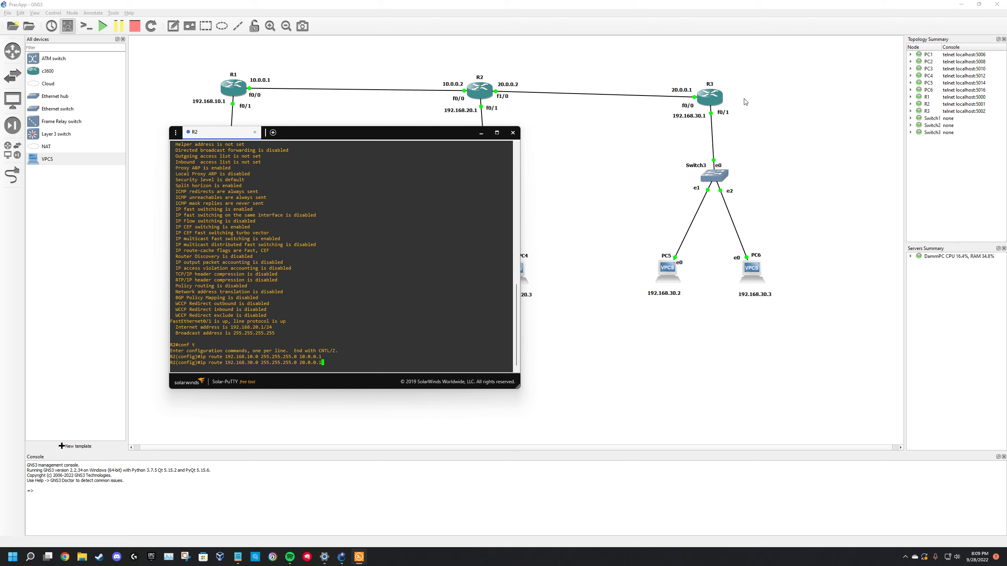
{"action": "key", "text": "Return"}
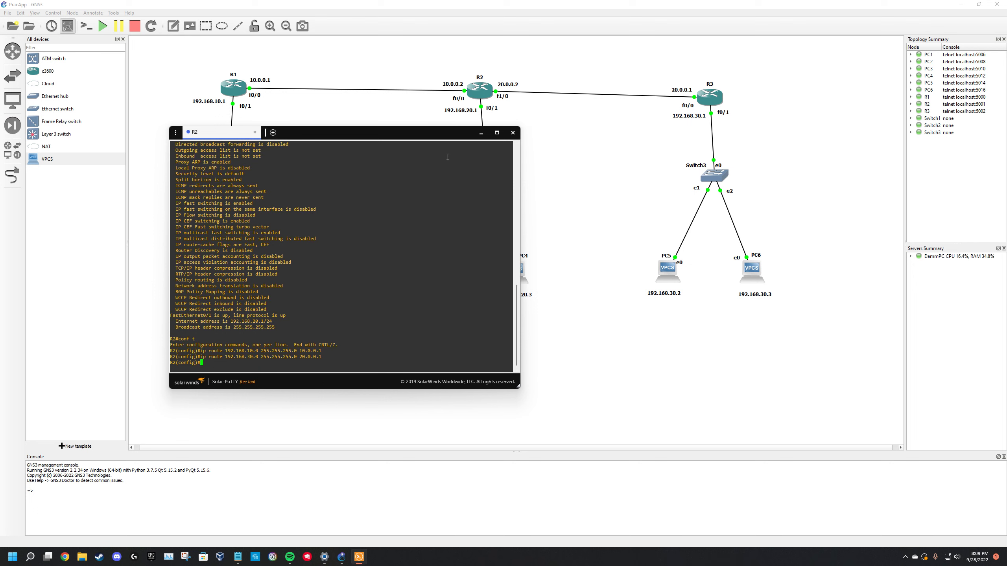
Add static routes on R2 to 10.0.0.0 255.0.0.0 via 10.0.0.1 and to 20.0.0.0 255.0.0.0 via 20.0.0.1.
{"action": "left_click", "coordinate": [481, 134]}
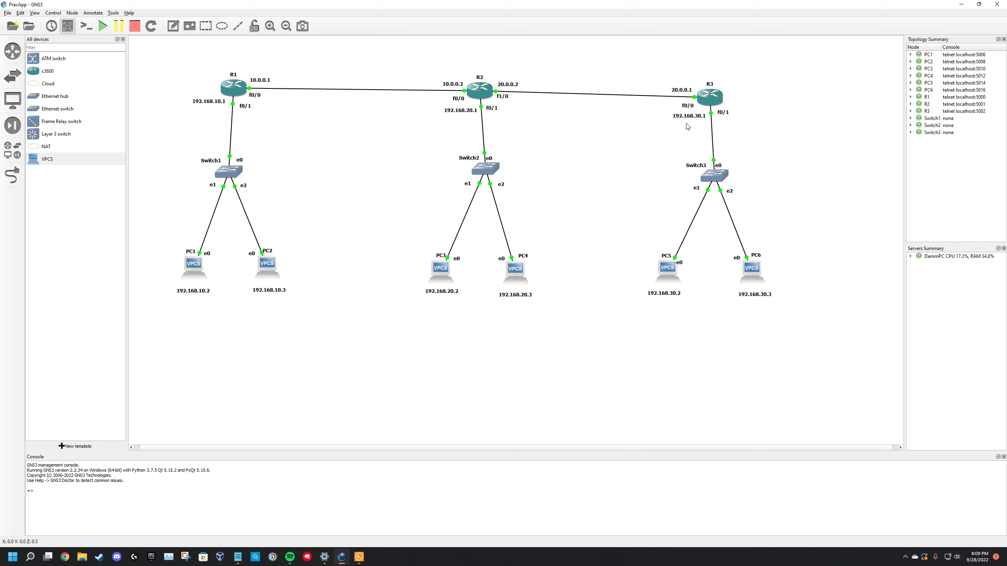
{"action": "left_click", "coordinate": [361, 563]}
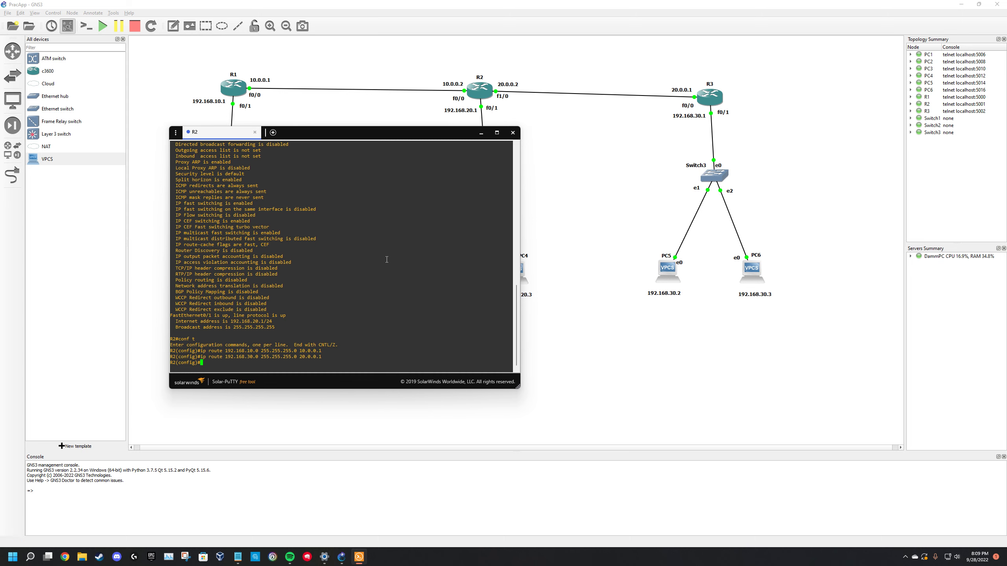
{"action": "type", "text": "i"}
{"action": "type", "text": "p router "}
{"action": "type", "text": "e"}
{"action": "type", "text": "10.0.0."}
{"action": "type", "text": "0 255.0.0.0 "}
{"action": "type", "text": "10.0.0.1"}
{"action": "key", "text": "Return"}
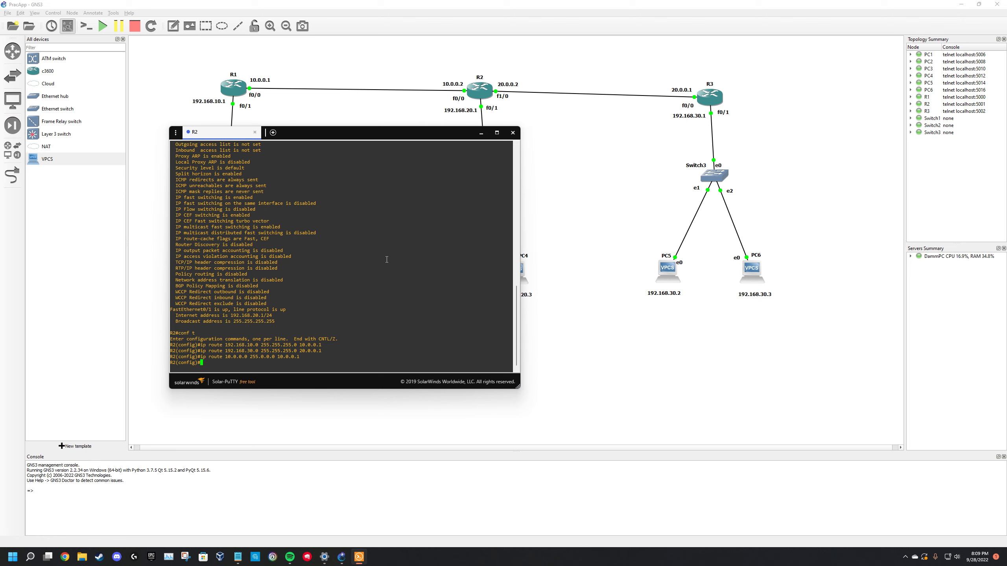
{"action": "type", "text": "ip route 20.0.0.0 255.0.0.0 20.0.0.1"}
{"action": "key", "text": "Return"}
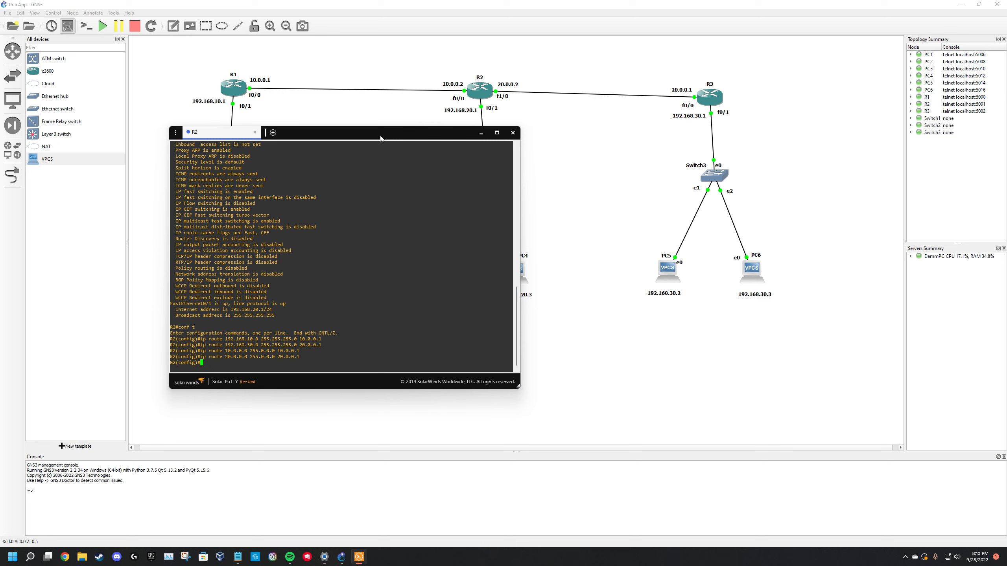
Leave configuration mode on R2 and display its routing table with show ip route to check the static routes.
{"action": "type", "text": "exit"}
{"action": "key", "text": "Return"}
{"action": "type", "text": "show ip "}
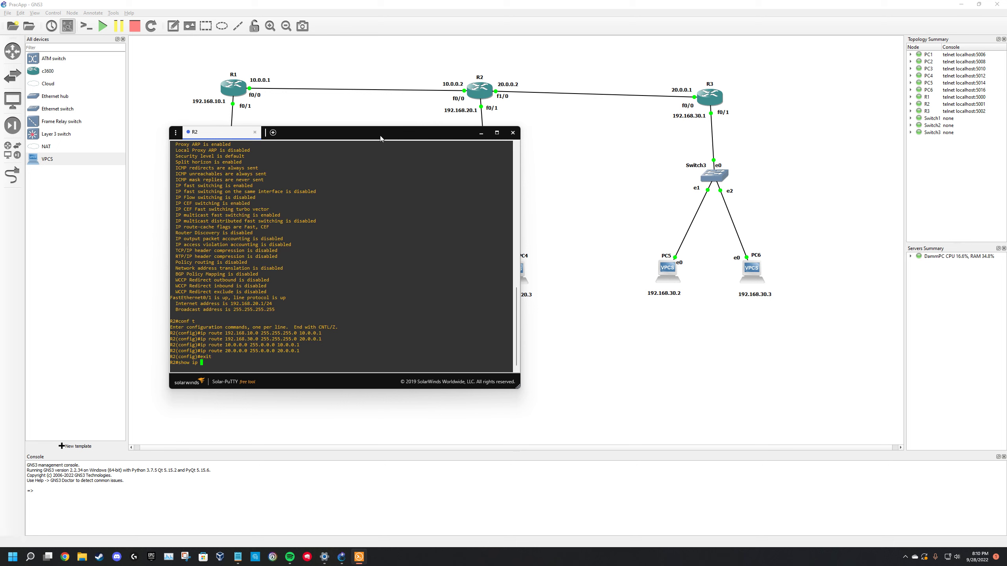
{"action": "type", "text": "route"}
{"action": "key", "text": "Return"}
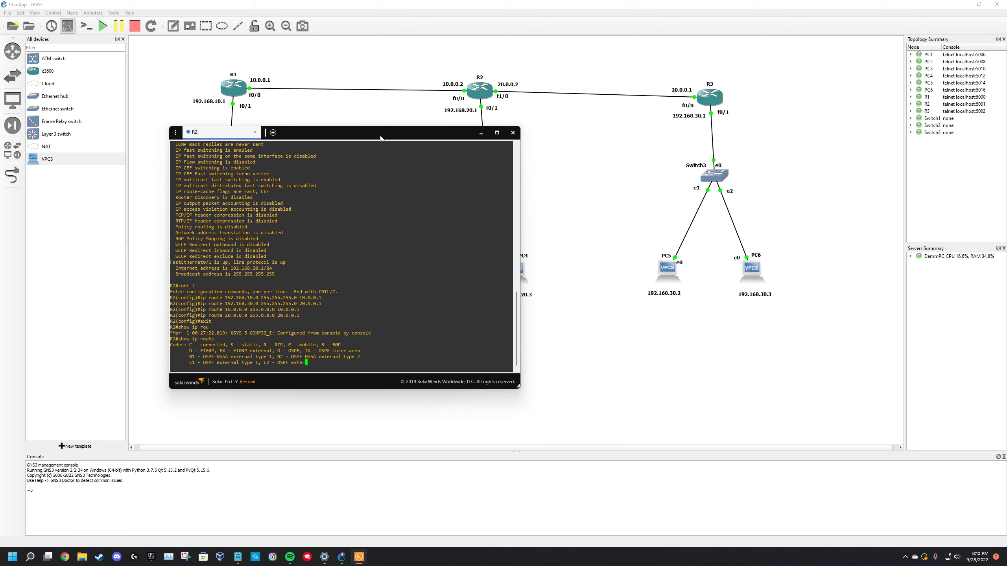
{"action": "left_click_drag", "start_coordinate": [333, 355], "coordinate": [177, 336]}
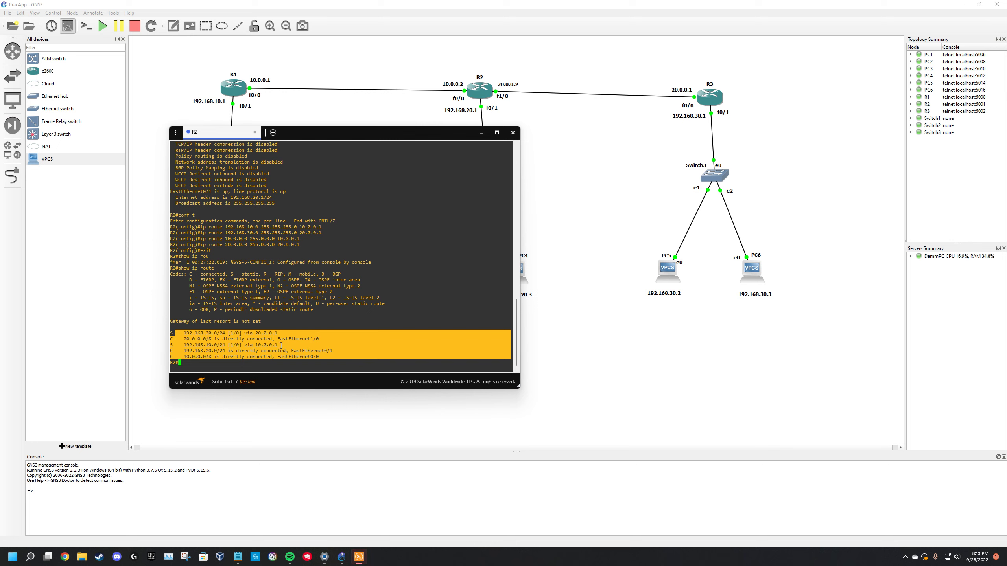
{"action": "left_click", "coordinate": [335, 348]}
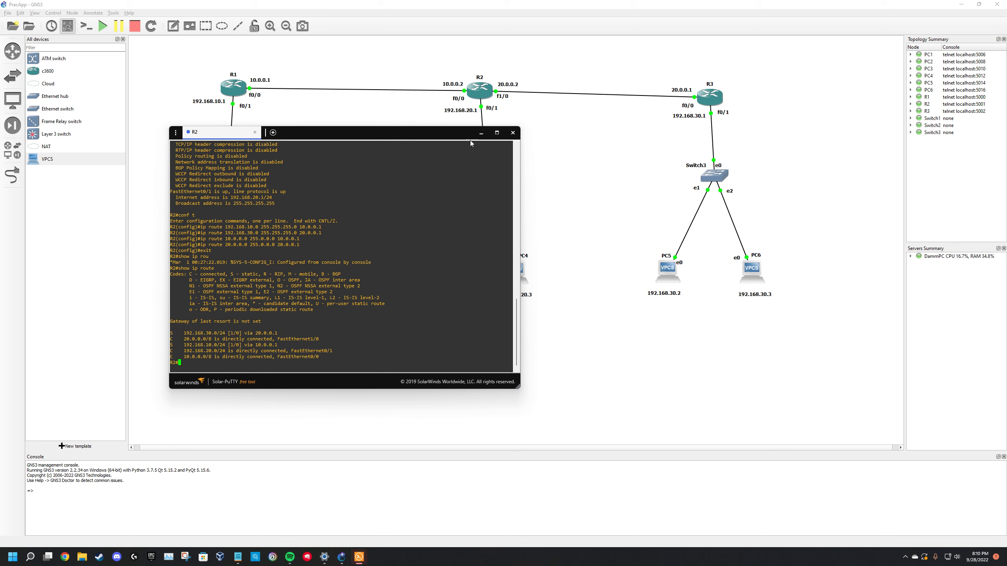
Close R2's console and open the console of router R3.
{"action": "left_click", "coordinate": [513, 133]}
{"action": "right_click", "coordinate": [716, 98]}
{"action": "left_click", "coordinate": [733, 114]}
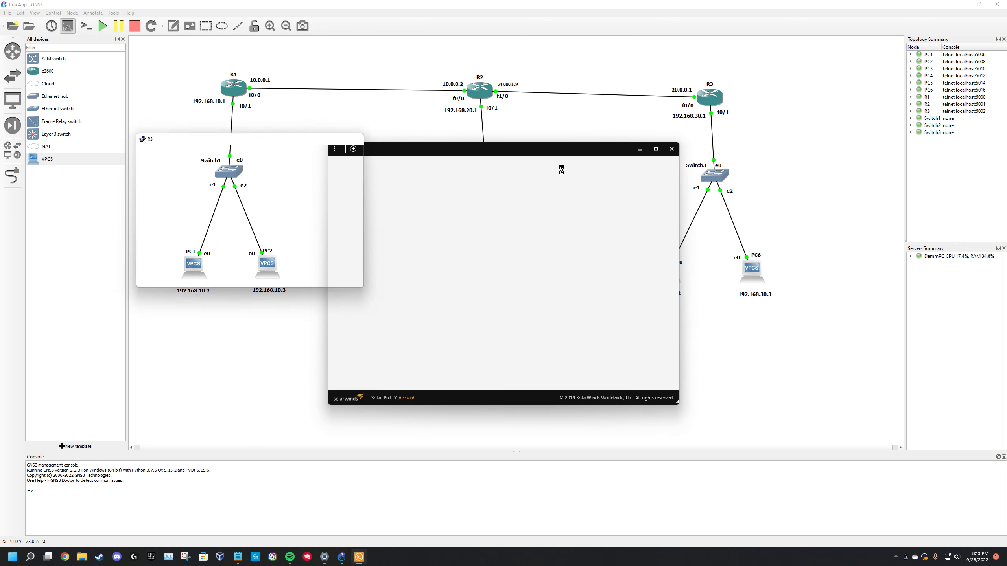
{"action": "left_click_drag", "start_coordinate": [555, 148], "coordinate": [456, 140]}
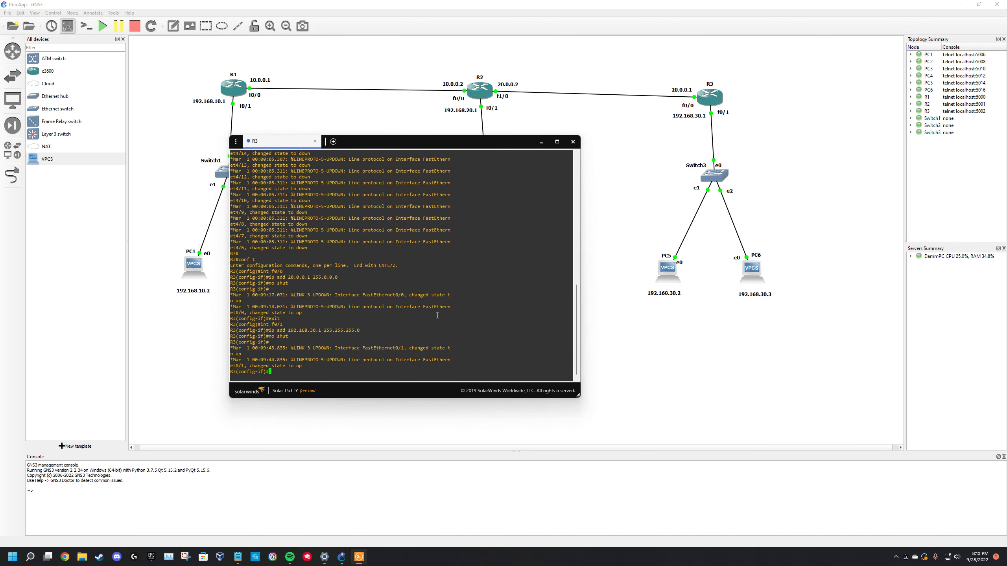
Exit interface and global configuration on R3, and re-enter global configuration mode with conf t.
{"action": "type", "text": "exit"}
{"action": "key", "text": "Return"}
{"action": "type", "text": "exit"}
{"action": "key", "text": "Return"}
{"action": "type", "text": "cont t"}
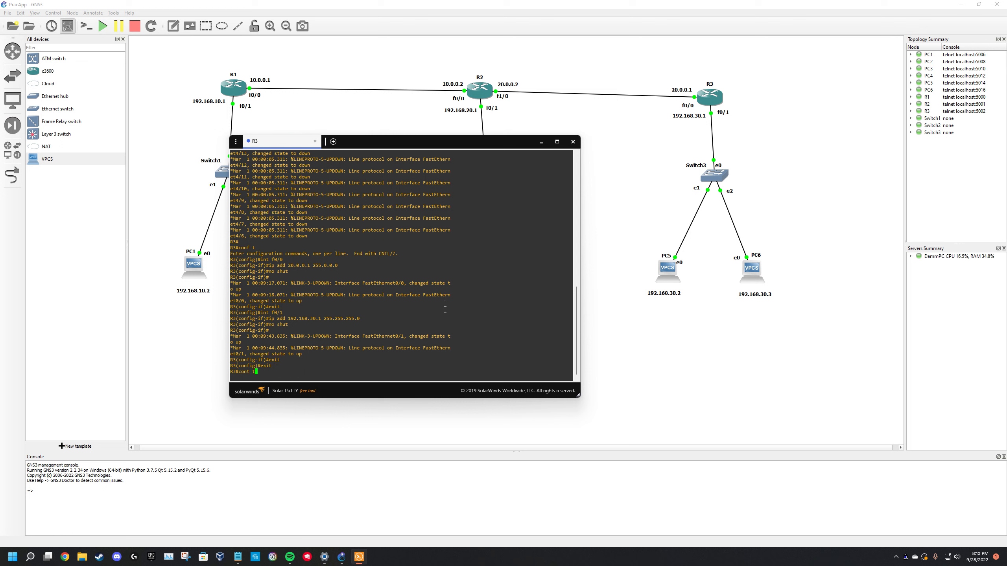
{"action": "key", "text": "BackSpace"}
{"action": "key", "text": "BackSpace"}
{"action": "key", "text": "BackSpace"}
{"action": "type", "text": "f t"}
{"action": "key", "text": "Return"}
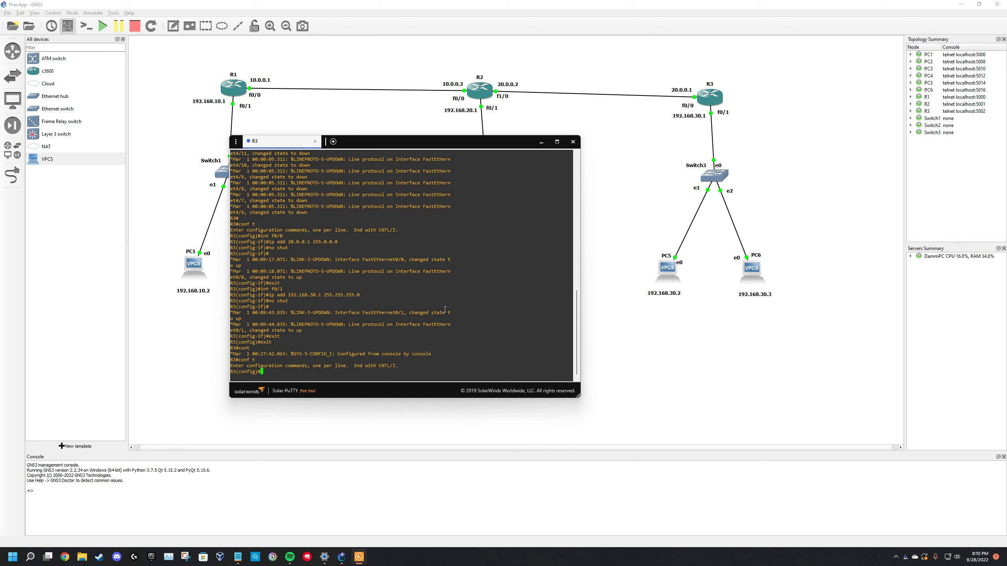
Add a static route on R3 to network 192.168.20.0 with mask 255.255.255.0 via next hop 20.0.0.2.
{"action": "type", "text": "ip route 192.168.20.0 255.255.255.0"}
{"action": "mouse_move", "coordinate": [403, 158]}
{"action": "left_mouse_down"}
{"action": "mouse_move", "coordinate": [436, 148]}
{"action": "mouse_move", "coordinate": [421, 152]}
{"action": "mouse_move", "coordinate": [417, 198]}
{"action": "mouse_move", "coordinate": [412, 172]}
{"action": "left_mouse_up"}
{"action": "left_click_drag", "start_coordinate": [448, 136], "coordinate": [274, 105]}
{"action": "left_click_drag", "start_coordinate": [364, 110], "coordinate": [178, 130]}
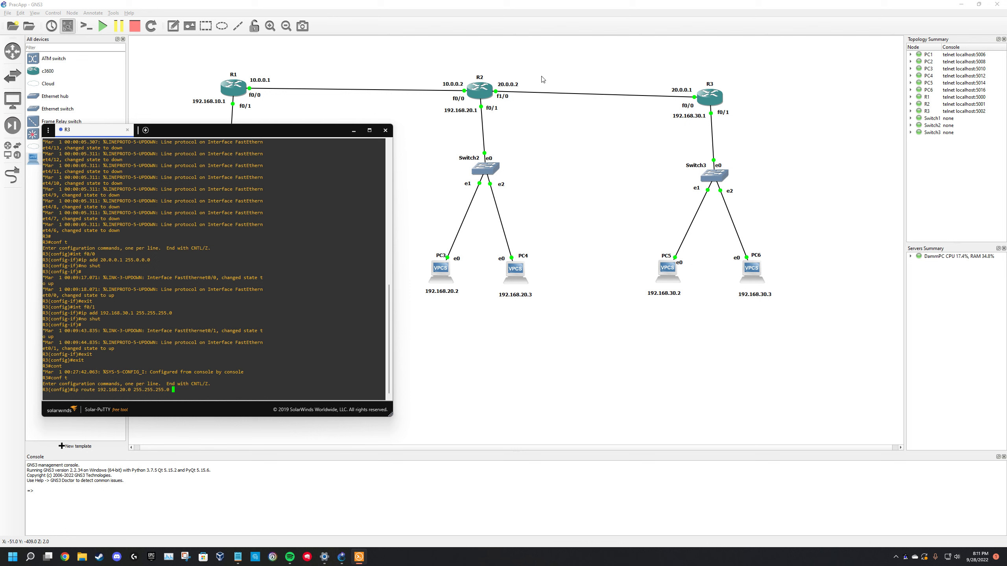
{"action": "type", "text": "20.0.0.2"}
{"action": "key", "text": "Return"}
Add a static route on R3 to network 192.168.10.0 with mask 255.255.255.0 via next hop 20.0.0.2.
{"action": "type", "text": "ip route "}
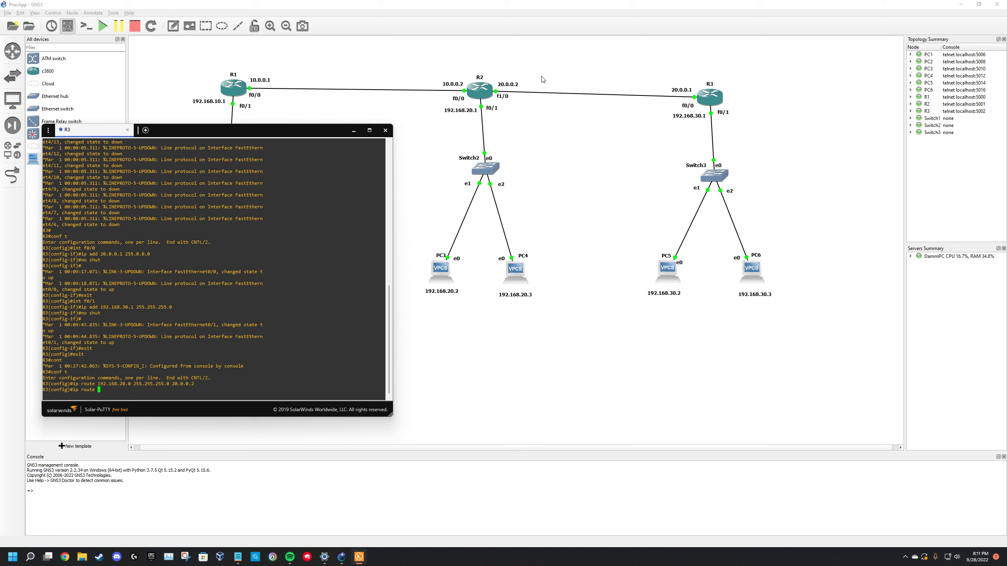
{"action": "type", "text": "192.168.10.0 255.255.255.0"}
{"action": "left_click_drag", "start_coordinate": [333, 136], "coordinate": [675, 141]}
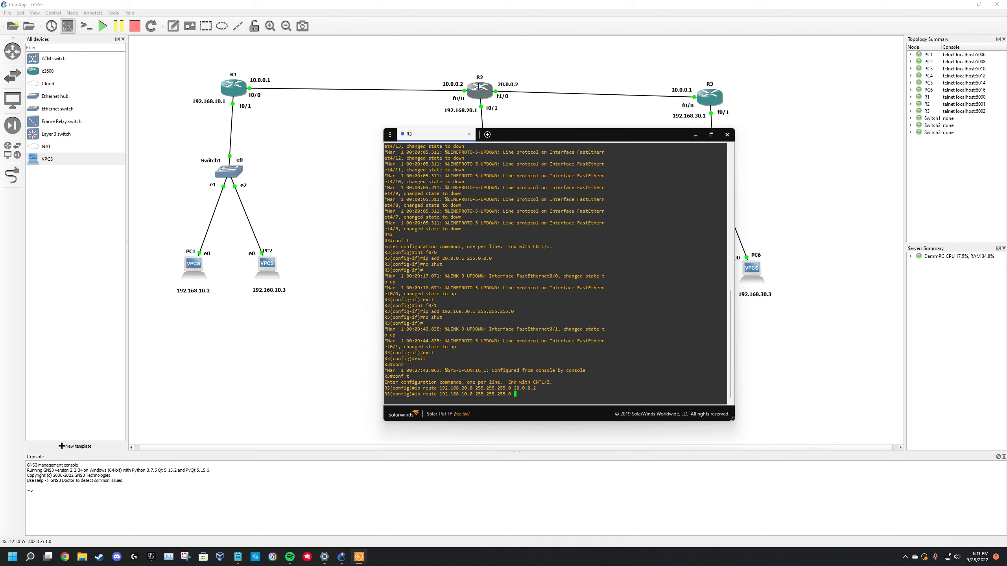
{"action": "type", "text": "20.0.0.2"}
{"action": "key", "text": "Return"}
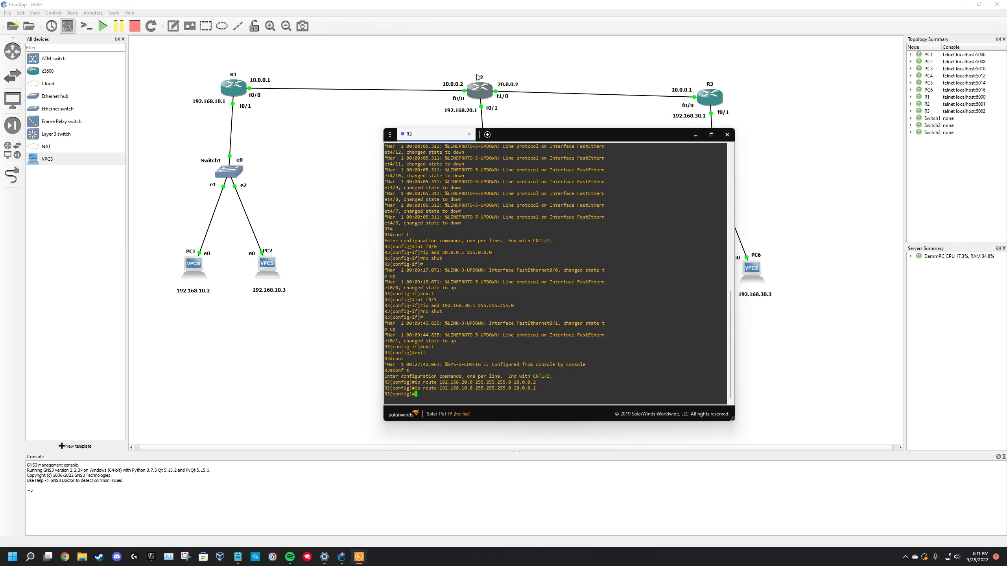
Add static routes on R3 to 20.0.0.0 255.0.0.0 and 10.0.0.0 255.0.0.0, both via next hop 20.0.0.2.
{"action": "type", "text": "ip route 20.0.0.0 255.0.0.0 20.0.0.2"}
{"action": "key", "text": "Return"}
{"action": "type", "text": "ip route "}
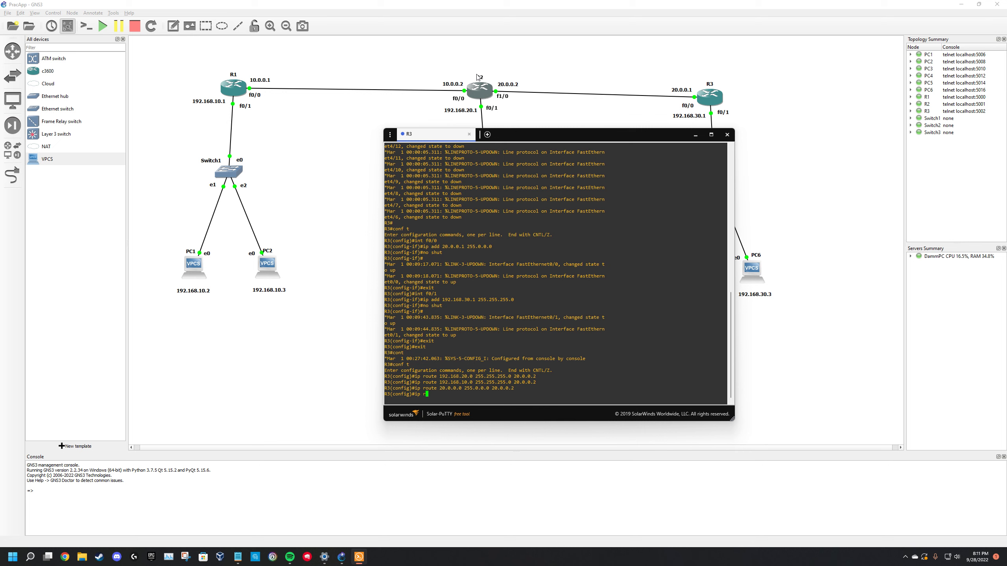
{"action": "type", "text": "10.0.0.0 "}
{"action": "type", "text": "255.0.0.0 "}
{"action": "type", "text": "10.0"}
{"action": "key", "text": "BackSpace"}
{"action": "key", "text": "BackSpace"}
{"action": "key", "text": "BackSpace"}
{"action": "key", "text": "BackSpace"}
{"action": "type", "text": "20.0.0.2"}
{"action": "key", "text": "Return"}
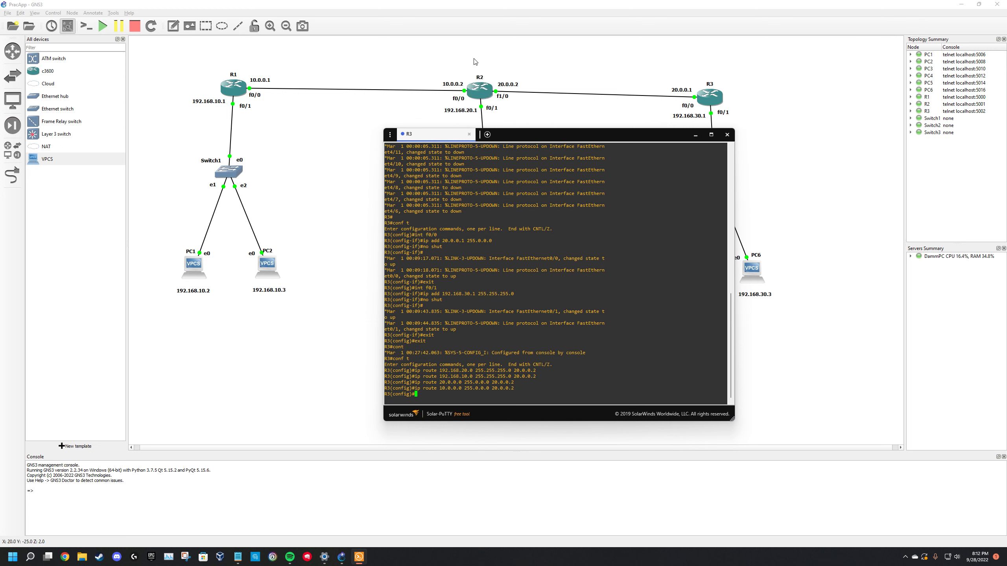
Close R3's console and open the console of PC1.
{"action": "left_click", "coordinate": [469, 135]}
{"action": "left_click", "coordinate": [727, 135]}
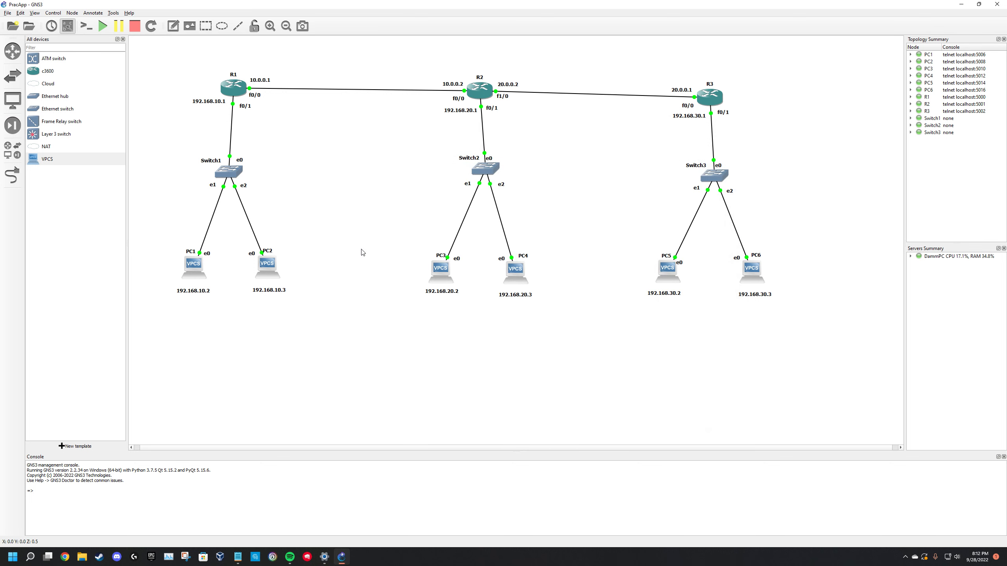
{"action": "right_click", "coordinate": [197, 262]}
{"action": "left_click", "coordinate": [231, 283]}
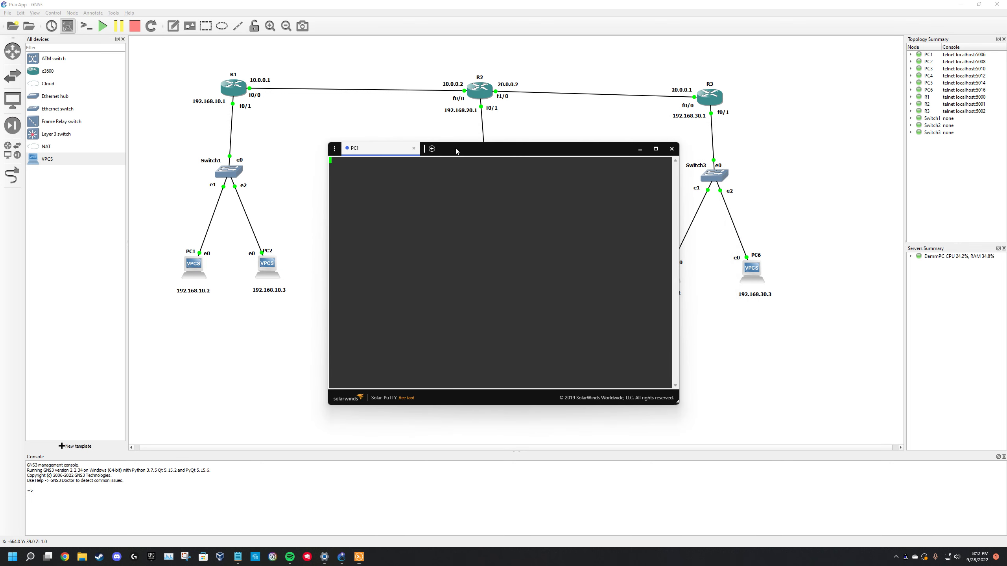
{"action": "left_click_drag", "start_coordinate": [456, 148], "coordinate": [369, 146]}
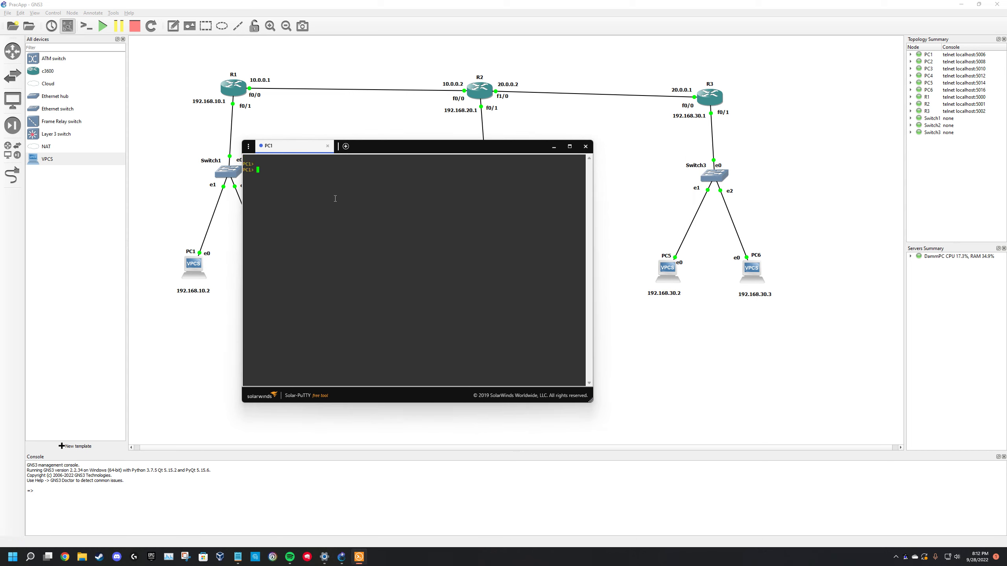
Ping PC5 at 192.168.30.2 from PC1 and review the replies.
{"action": "type", "text": "ing 192.1"}
{"action": "type", "text": "687"}
{"action": "type", "text": "30.2"}
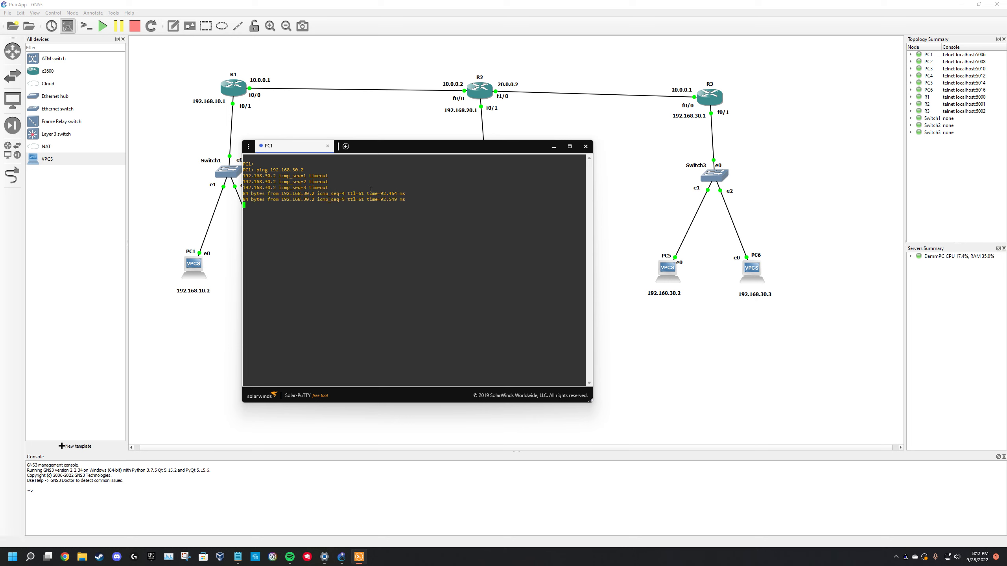
{"action": "left_click_drag", "start_coordinate": [332, 186], "coordinate": [239, 178]}
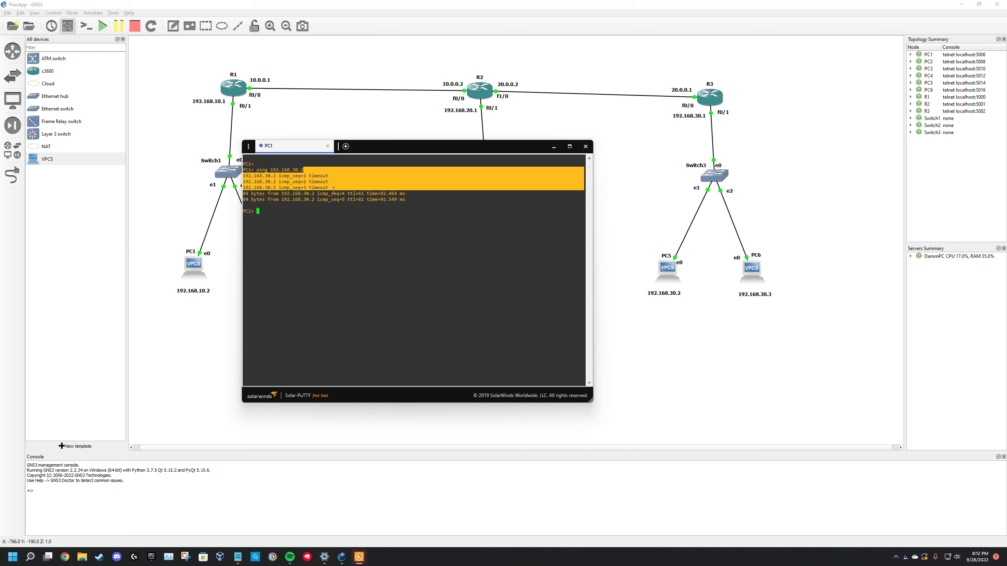
{"action": "left_click_drag", "start_coordinate": [327, 202], "coordinate": [234, 188]}
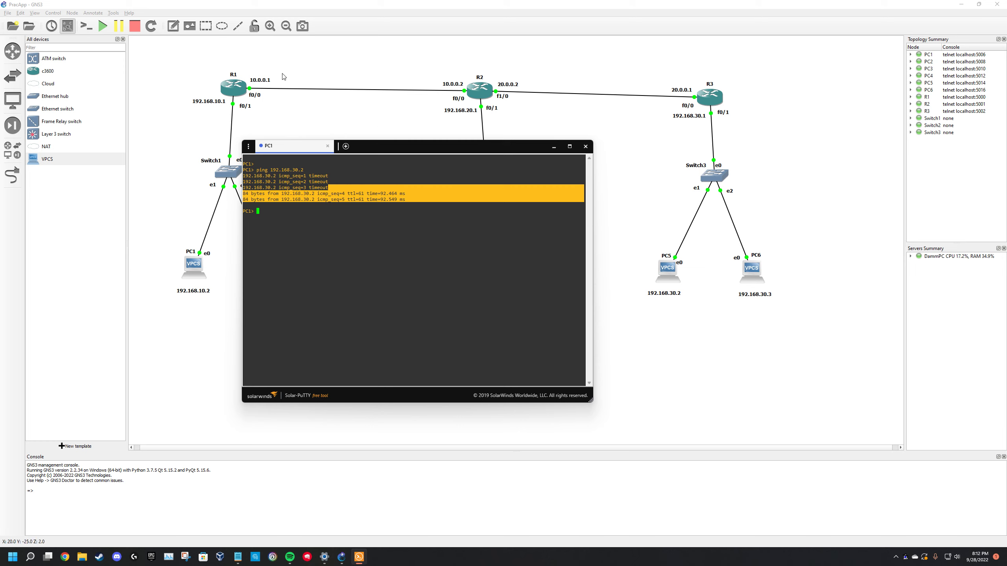
Close PC1's console and open the console of PC5.
{"action": "left_click", "coordinate": [585, 147]}
{"action": "right_click", "coordinate": [661, 263]}
{"action": "left_click", "coordinate": [679, 279]}
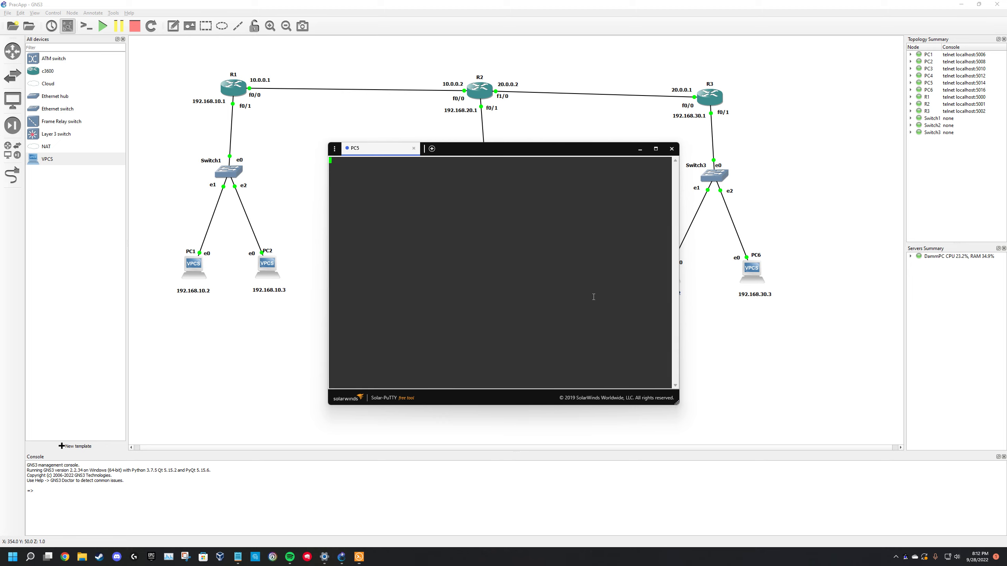
Ping PC1 at 192.168.10.2 from PC5, review the replies and close the console.
{"action": "key", "text": "Return"}
{"action": "type", "text": "ping 192.168.10.2"}
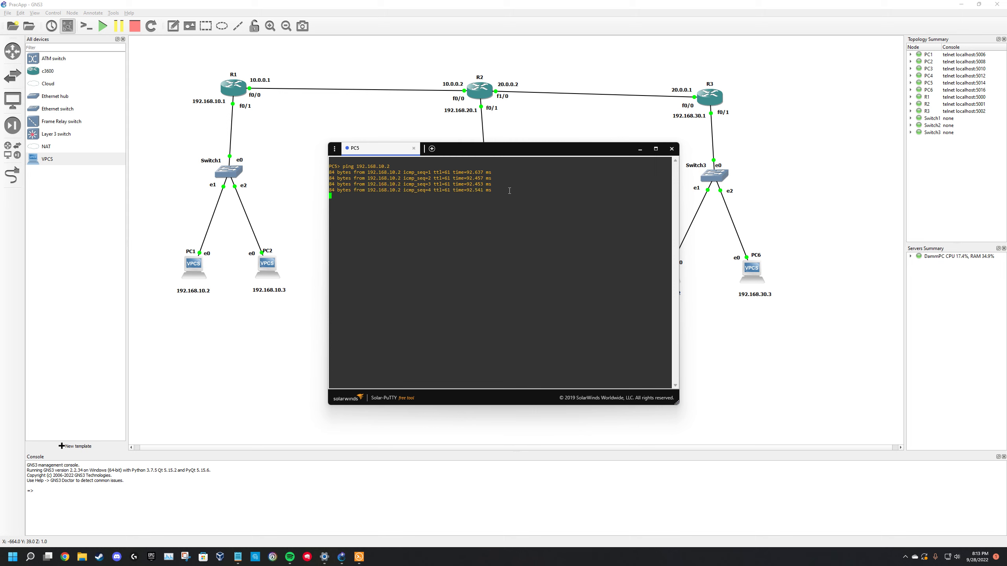
{"action": "left_click_drag", "start_coordinate": [496, 191], "coordinate": [362, 179]}
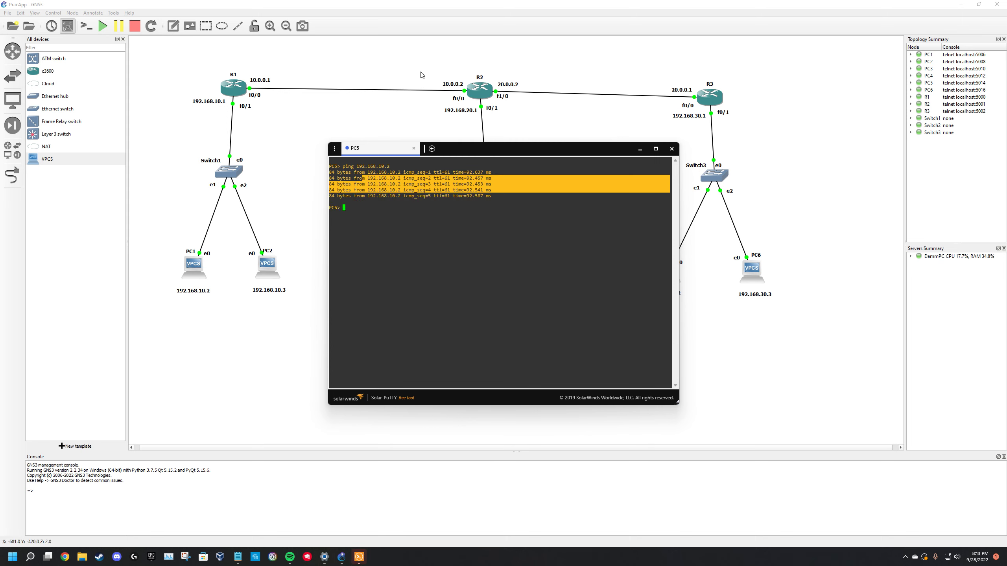
{"action": "left_click", "coordinate": [581, 187]}
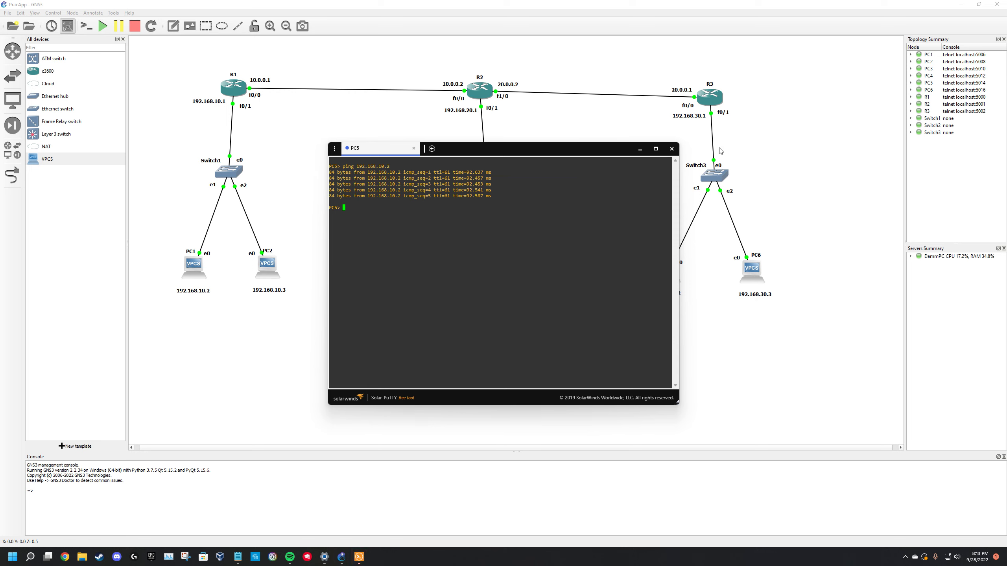
{"action": "left_click", "coordinate": [672, 149]}
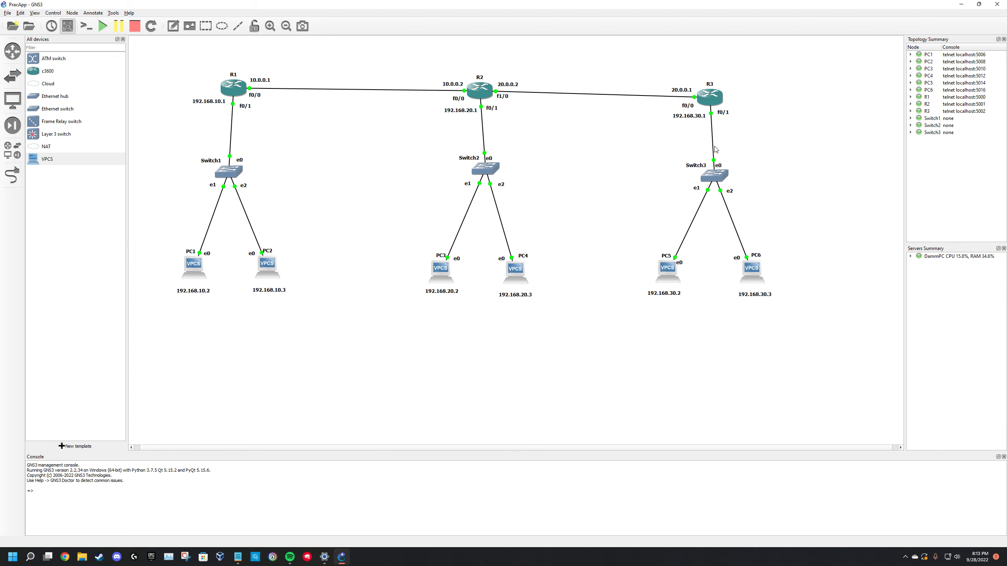
{"action": "key", "text": "alt+z"}
{"action": "left_click", "coordinate": [506, 186]}
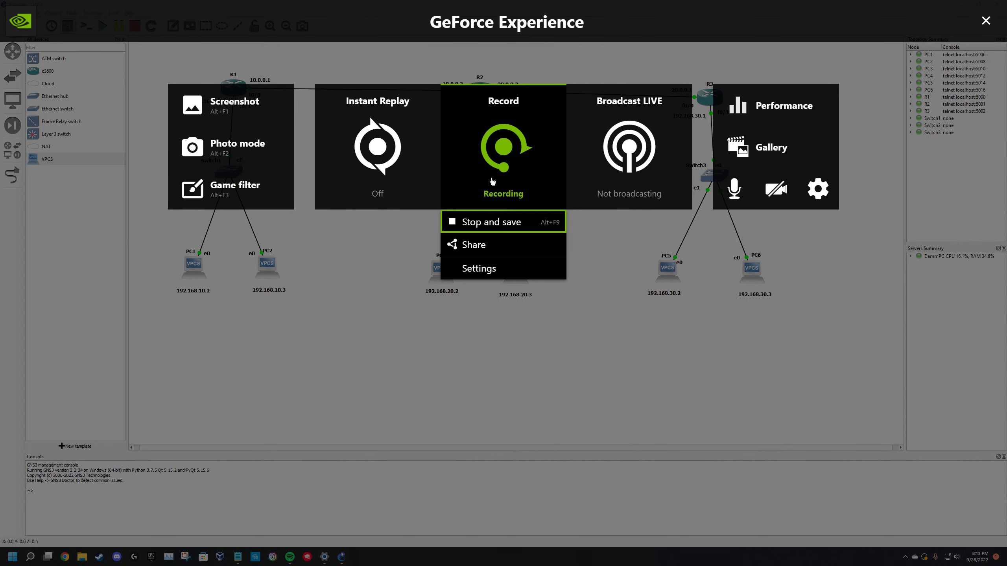